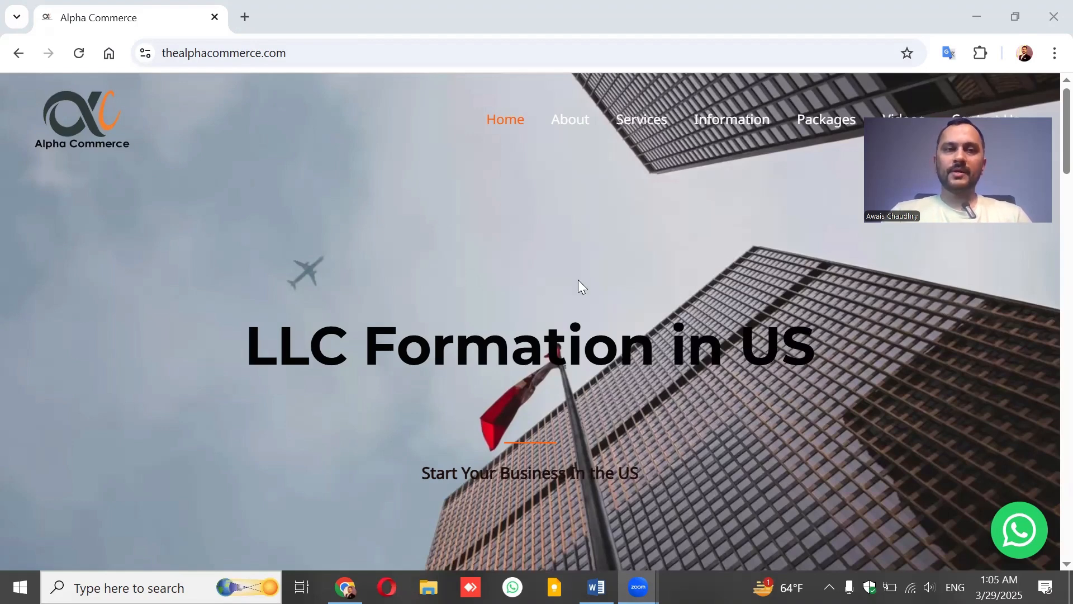
Insert 'Get' into the Word title so it reads 'How to Get EIN for your US LLC for FREE'.
{"action": "left_click", "coordinate": [596, 587]}
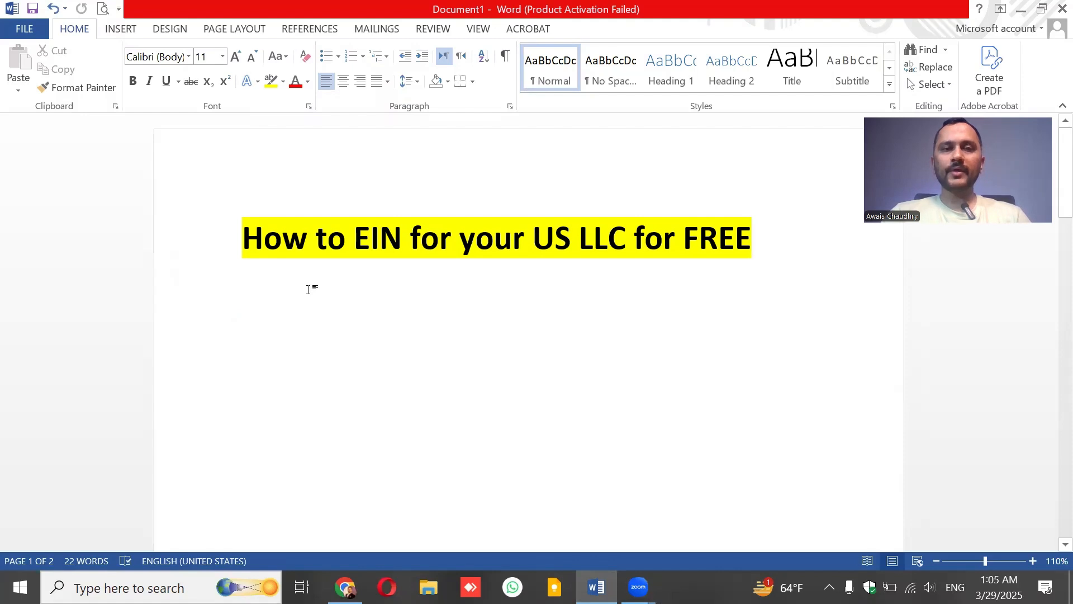
{"action": "left_click", "coordinate": [345, 237]}
{"action": "type", "text": "G"}
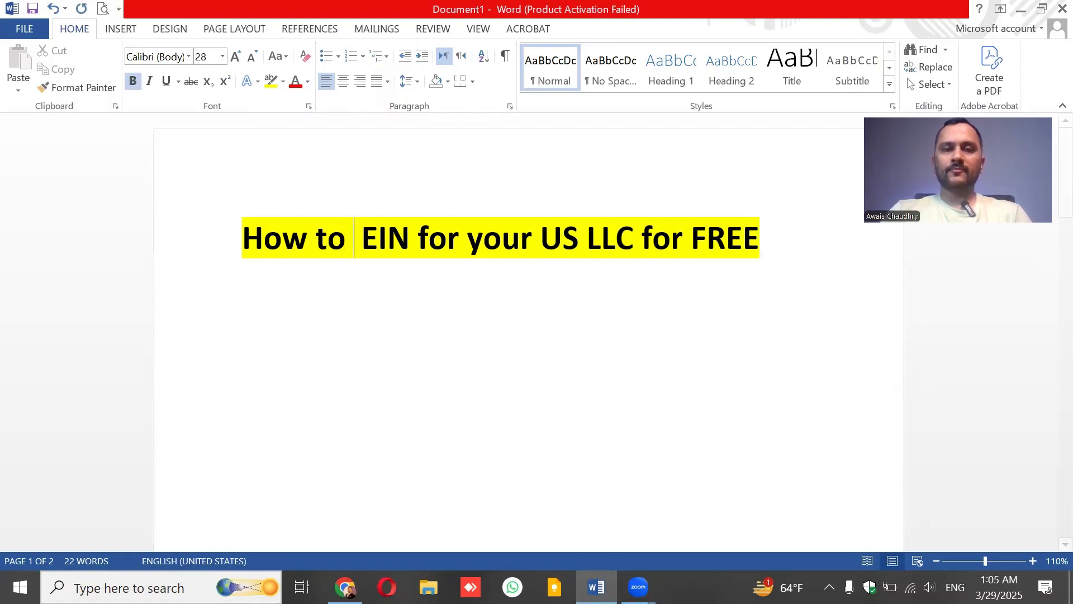
{"action": "type", "text": "et"}
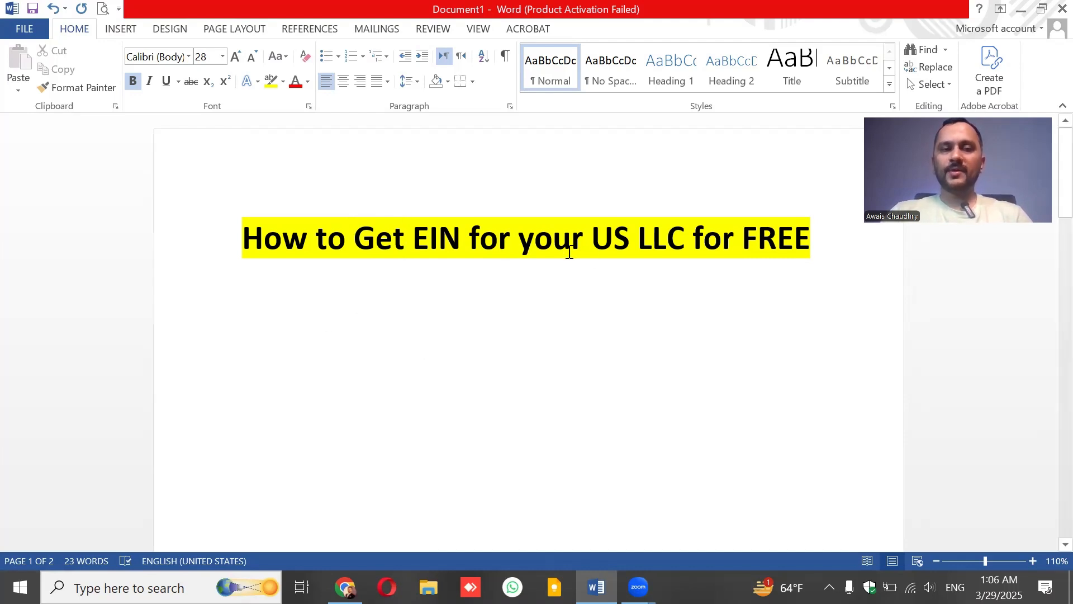
{"action": "left_click", "coordinate": [817, 244]}
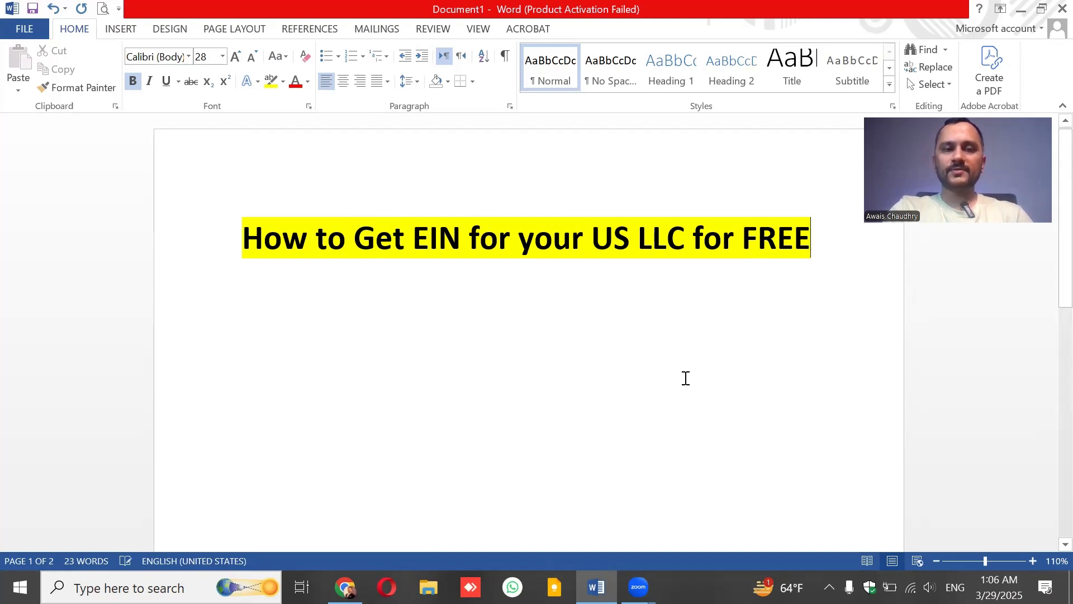
Remove the blank lines above the list and start a new line below item 1.
{"action": "key", "text": "Delete"}
{"action": "key", "text": "Delete"}
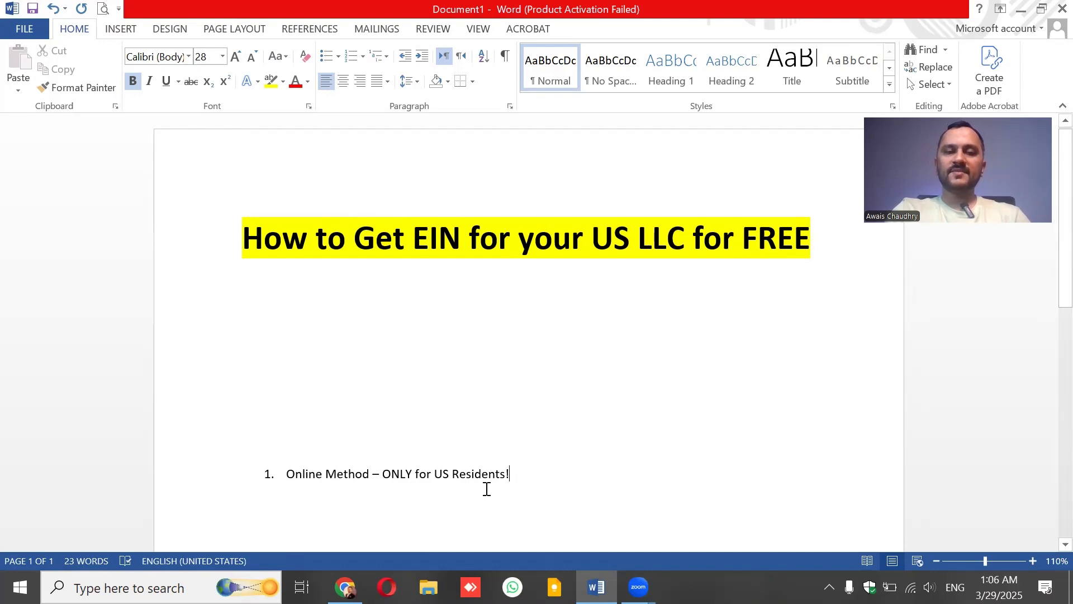
{"action": "left_click_drag", "start_coordinate": [486, 486], "coordinate": [265, 474]}
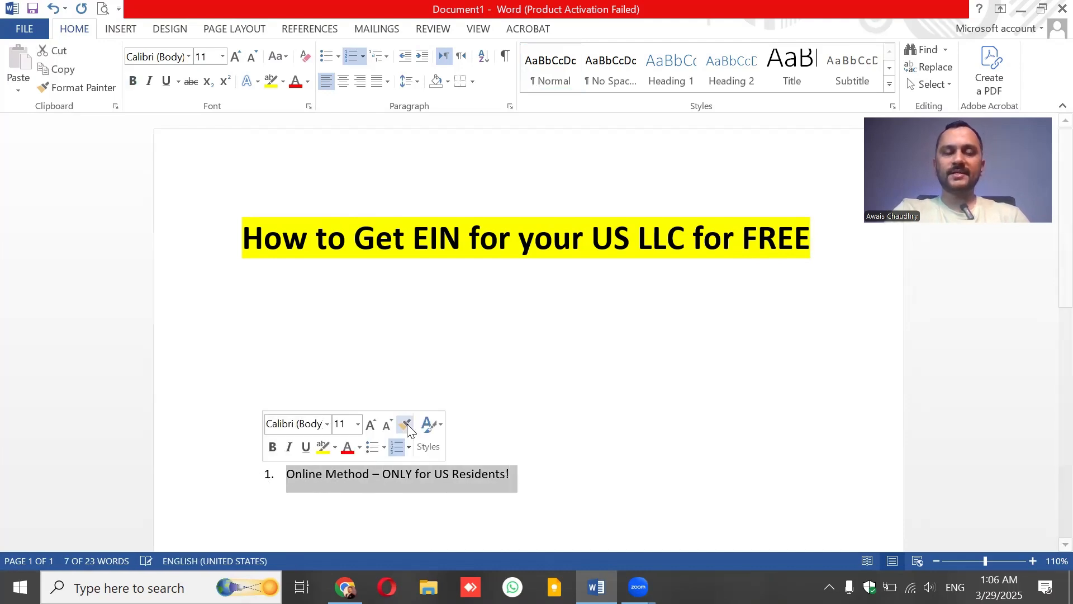
{"action": "left_click", "coordinate": [558, 479]}
{"action": "key", "text": "Return"}
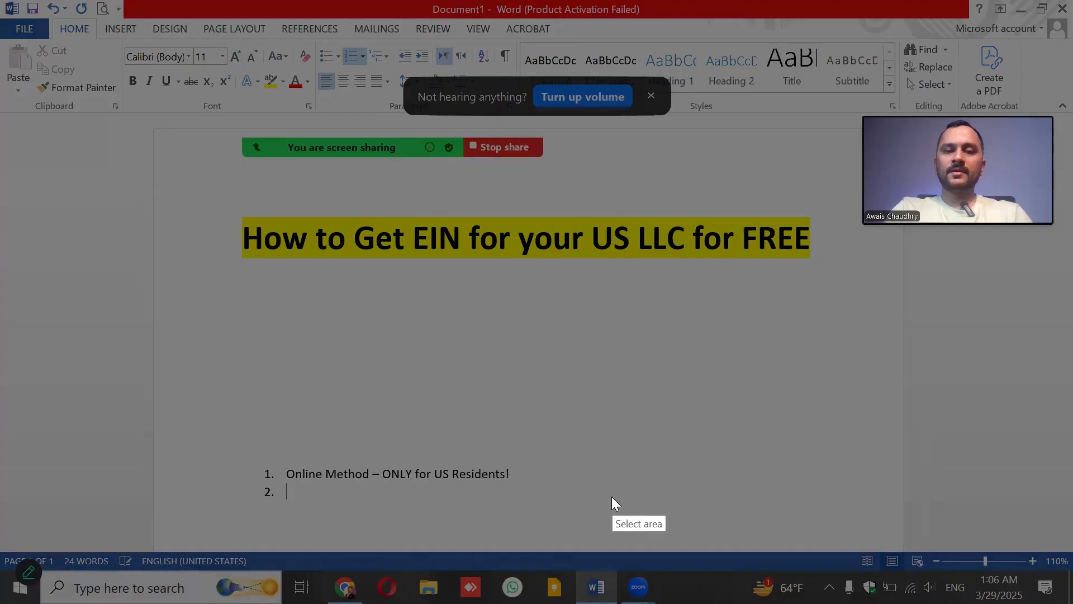
{"action": "left_click_drag", "start_coordinate": [503, 393], "coordinate": [572, 474]}
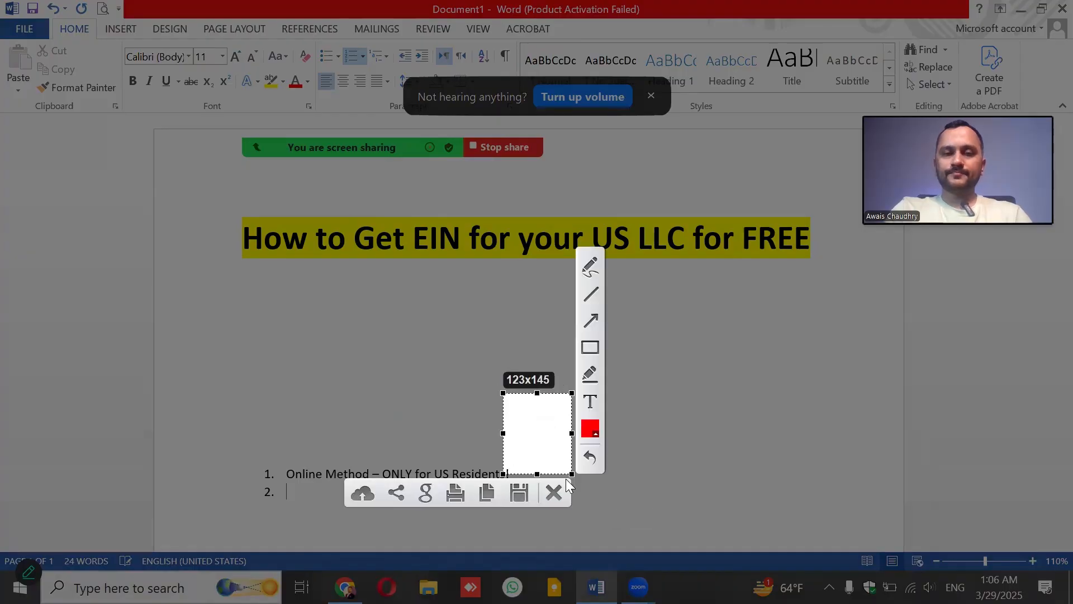
{"action": "left_click", "coordinate": [553, 493]}
Type 'SSN Social Security Number' on the new line under item 1.
{"action": "type", "text": "SSN"}
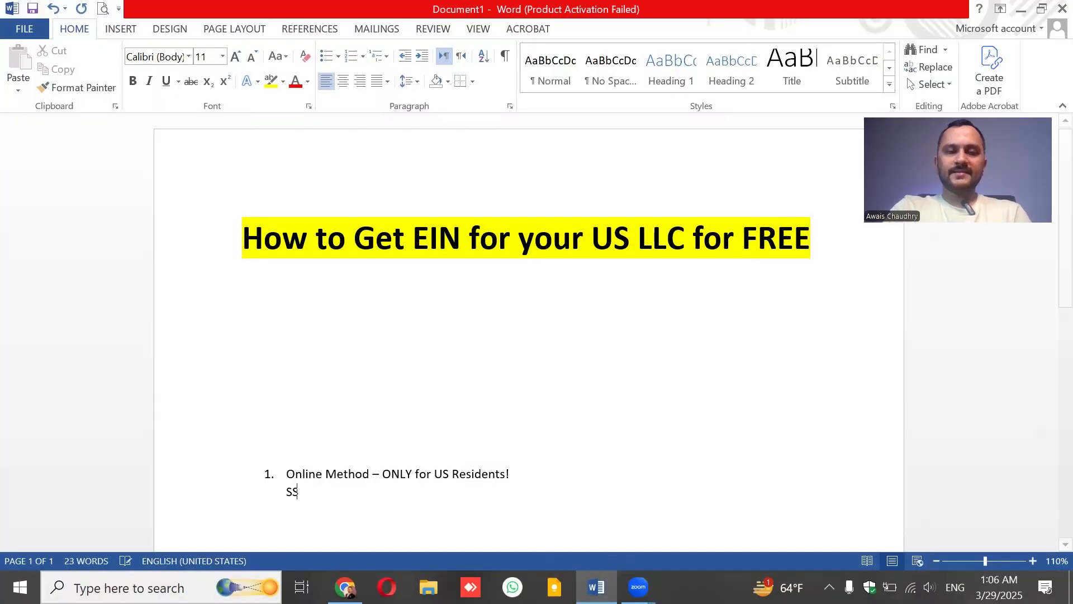
{"action": "key", "text": "BackSpace"}
{"action": "type", "text": "n"}
{"action": "key", "text": "BackSpace"}
{"action": "key", "text": "BackSpace"}
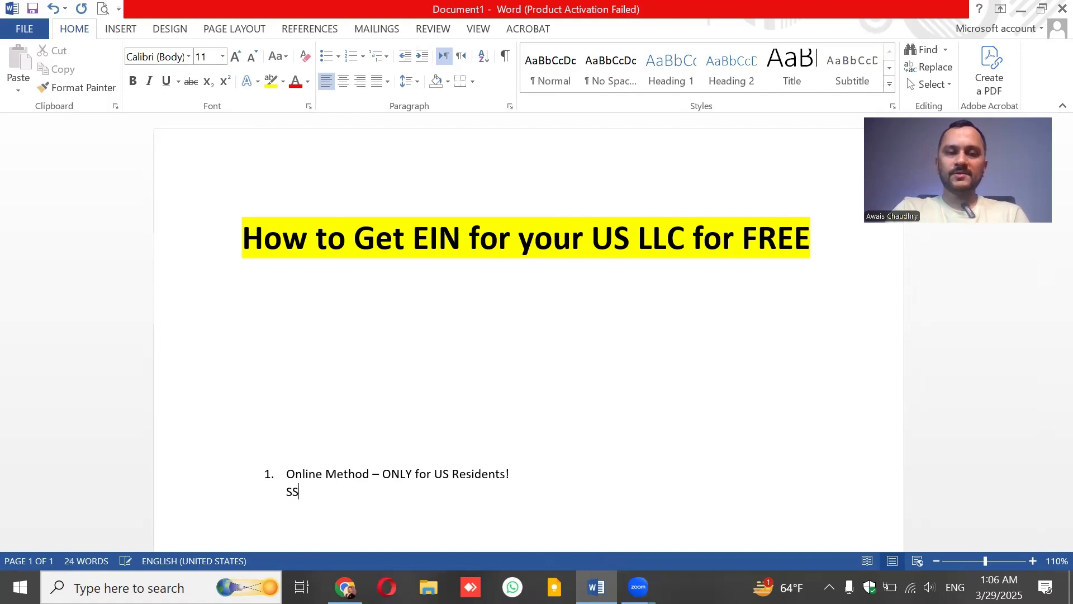
{"action": "type", "text": "N Social Securi"}
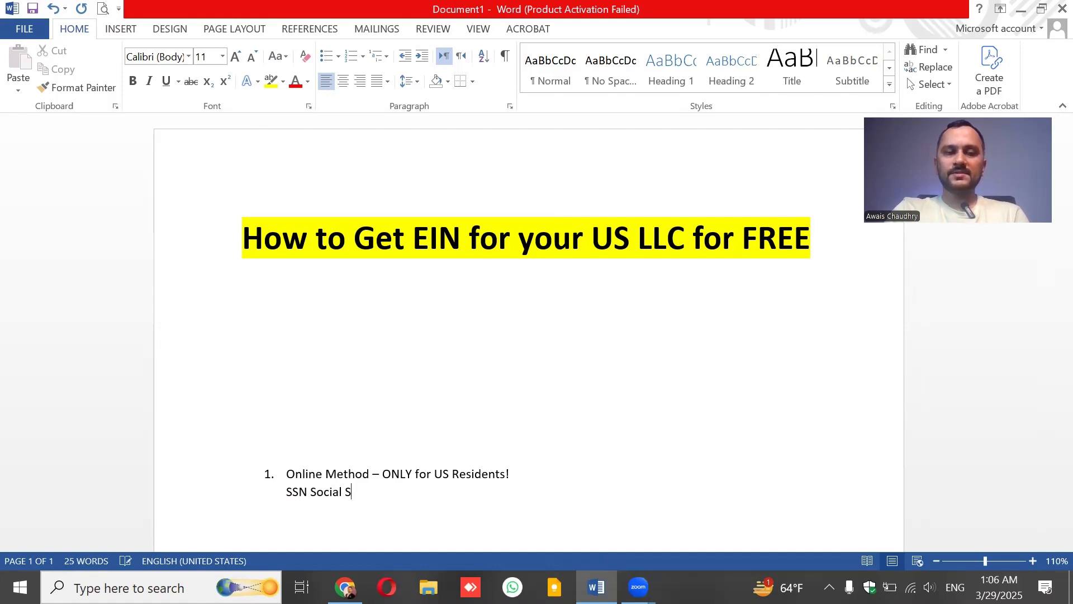
{"action": "key", "text": "BackSpace"}
{"action": "type", "text": "rity "}
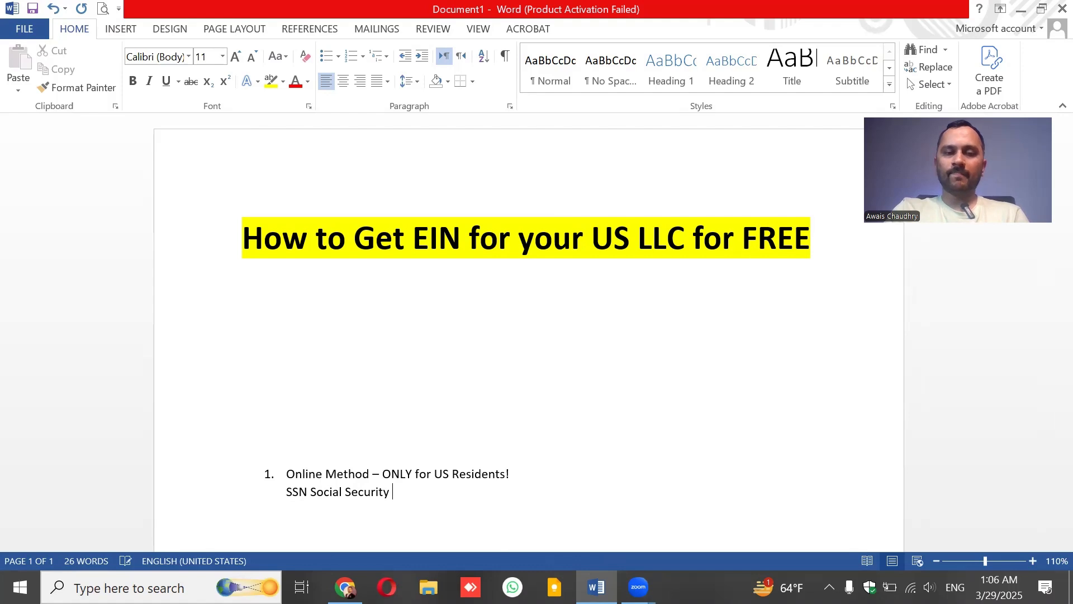
{"action": "type", "text": "Number"}
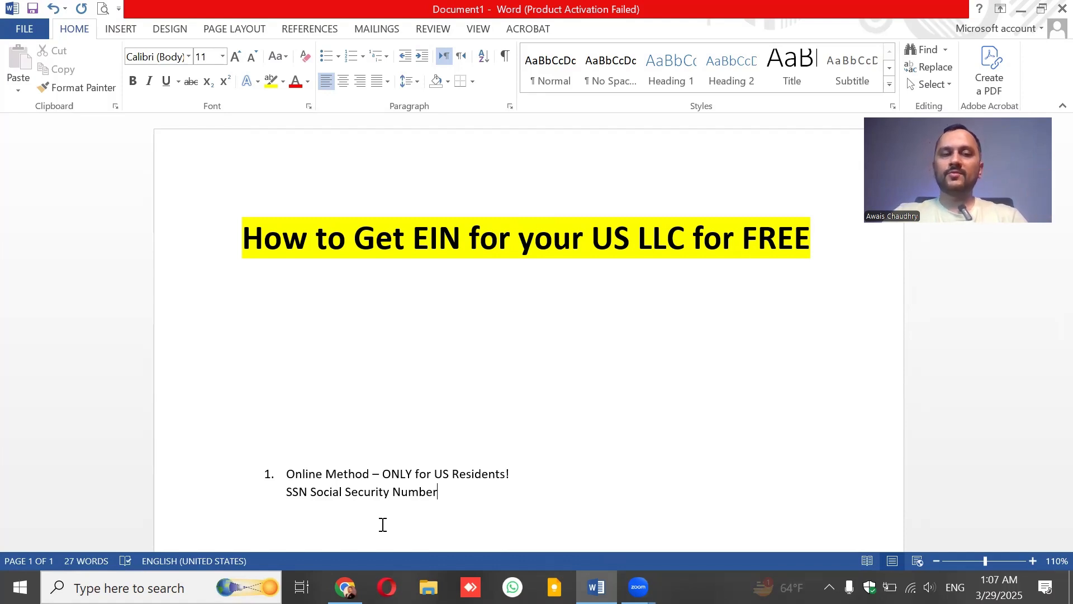
Delete the blank lines between the title and the list, and the gap above item 2.
{"action": "left_click", "coordinate": [324, 303]}
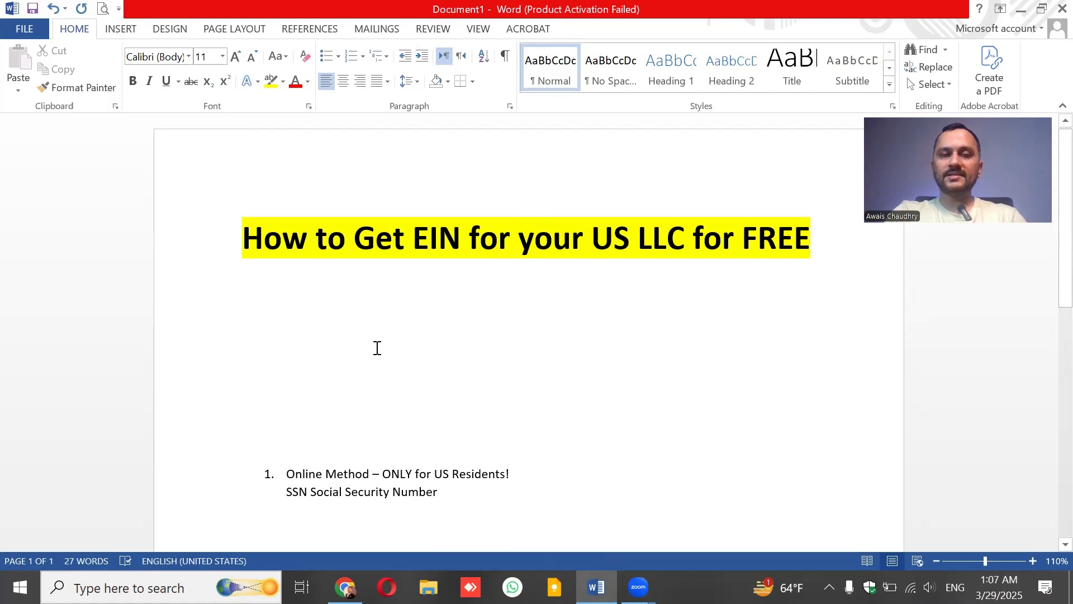
{"action": "key", "text": "Delete"}
{"action": "key", "text": "Delete"}
{"action": "key", "text": "Delete"}
{"action": "key", "text": "Delete"}
{"action": "key", "text": "Delete"}
{"action": "key", "text": "Delete"}
{"action": "key", "text": "Delete"}
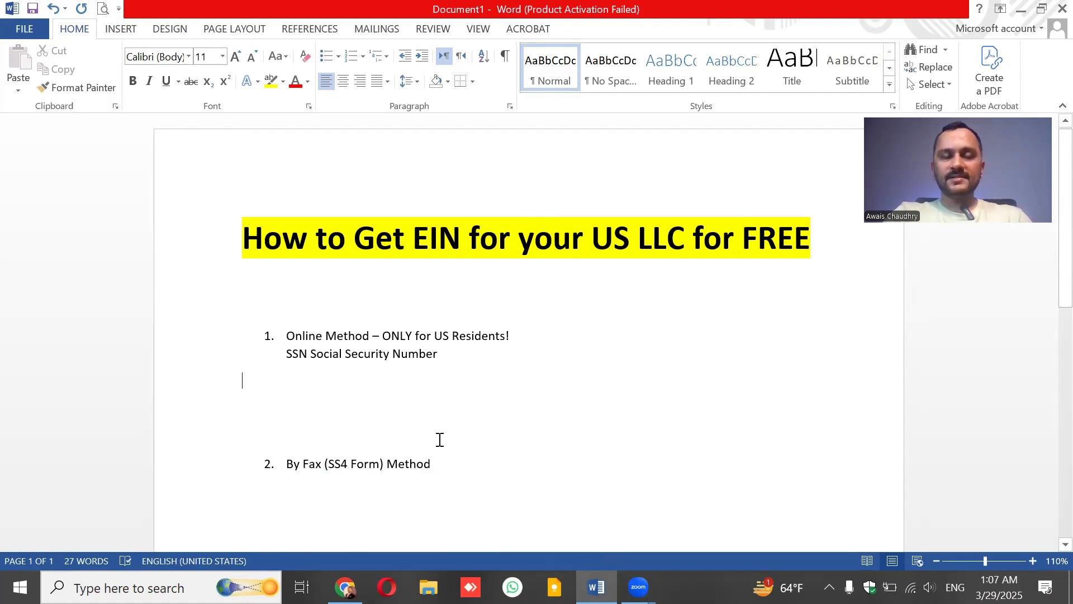
{"action": "key", "text": "Delete"}
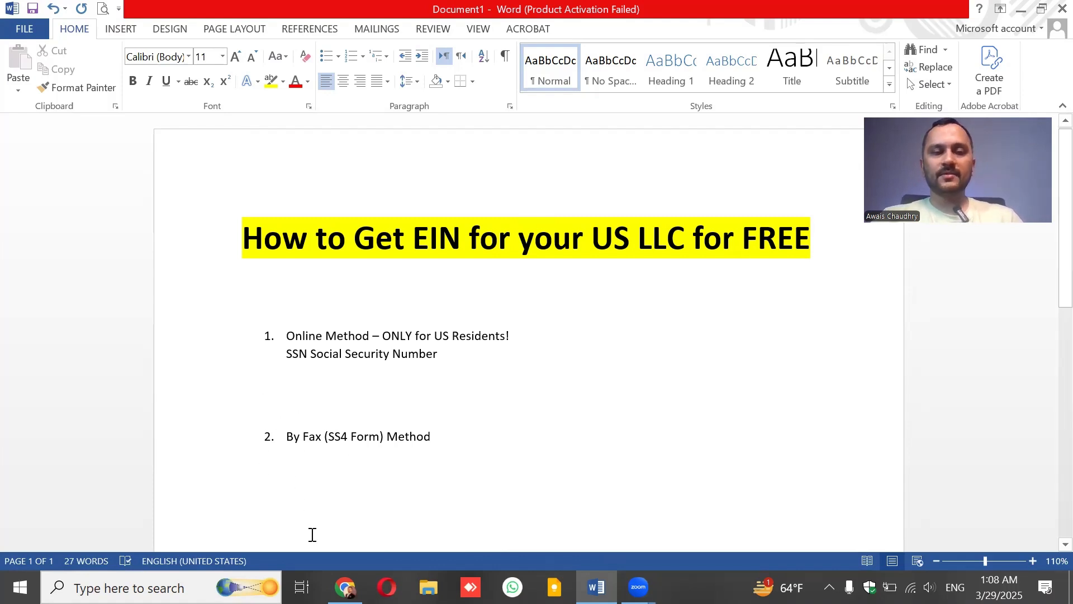
Search Chrome for 'download ss4 form' and open the IRS Form SS-4 (Rev. December 2023) PDF.
{"action": "left_click", "coordinate": [345, 587]}
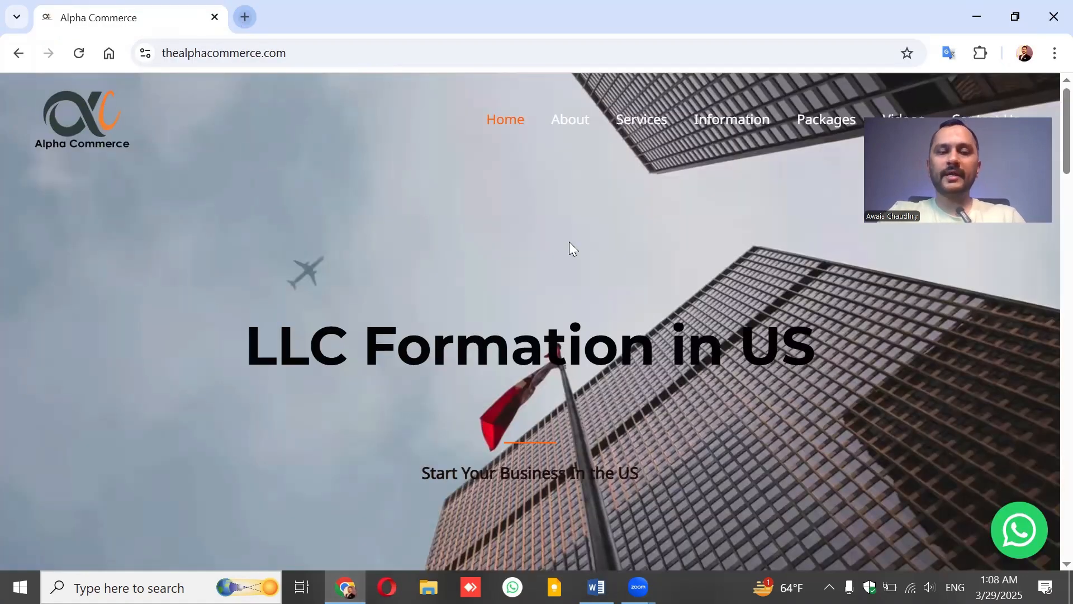
{"action": "key", "text": "ctrl+t"}
{"action": "type", "text": "d"}
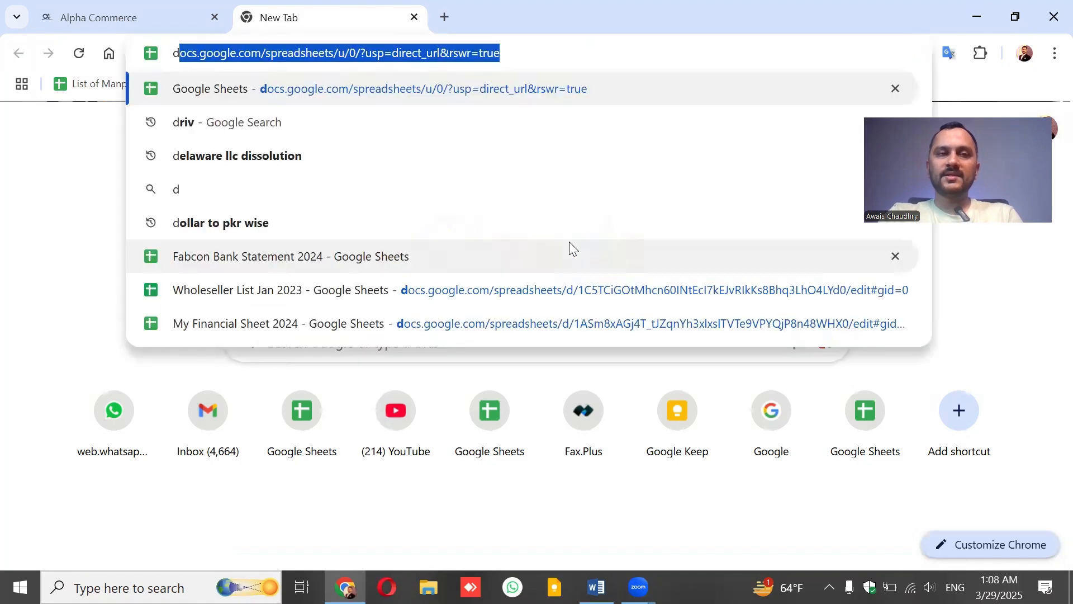
{"action": "type", "text": "ownload"}
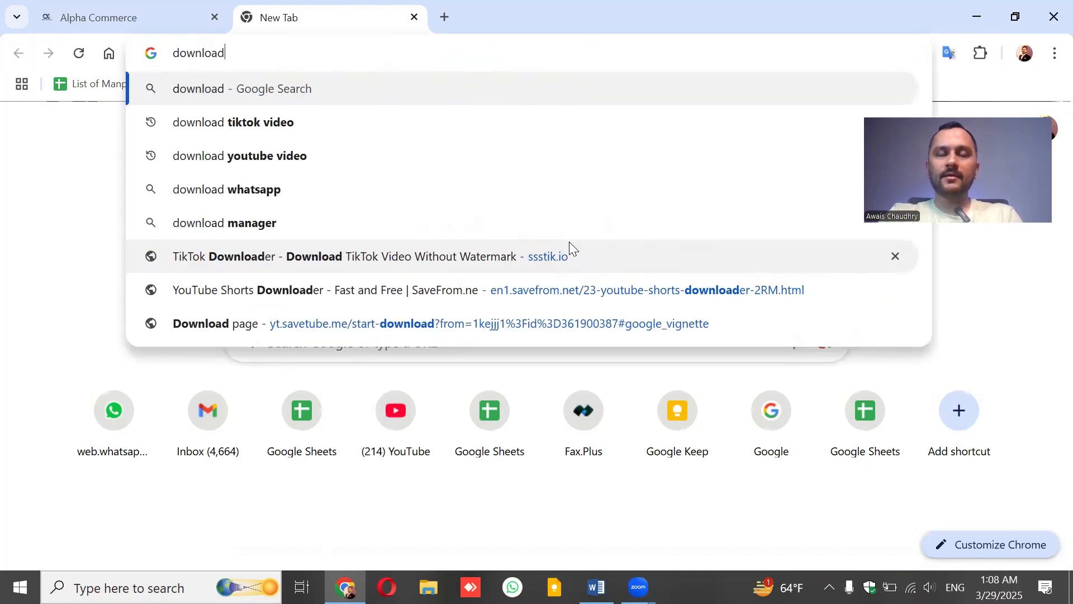
{"action": "type", "text": " ss4 form"}
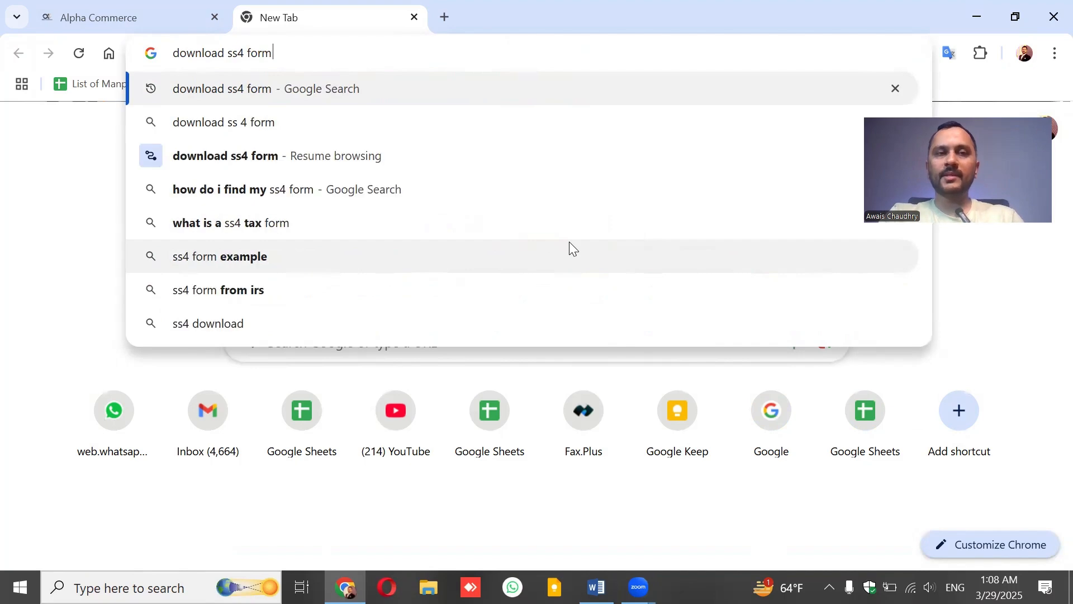
{"action": "key", "text": "Return"}
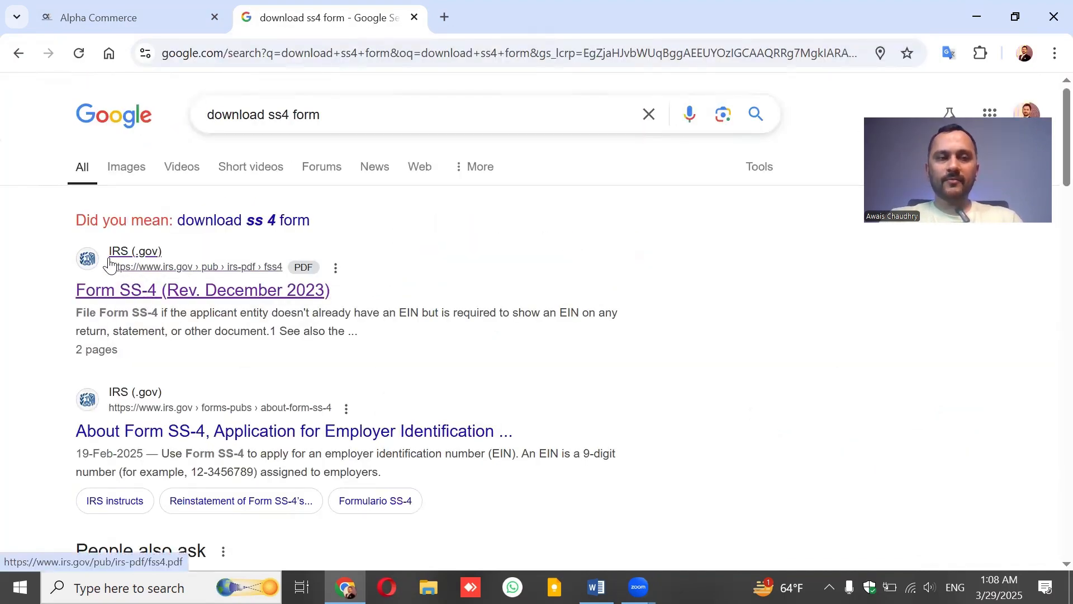
{"action": "left_click", "coordinate": [154, 285]}
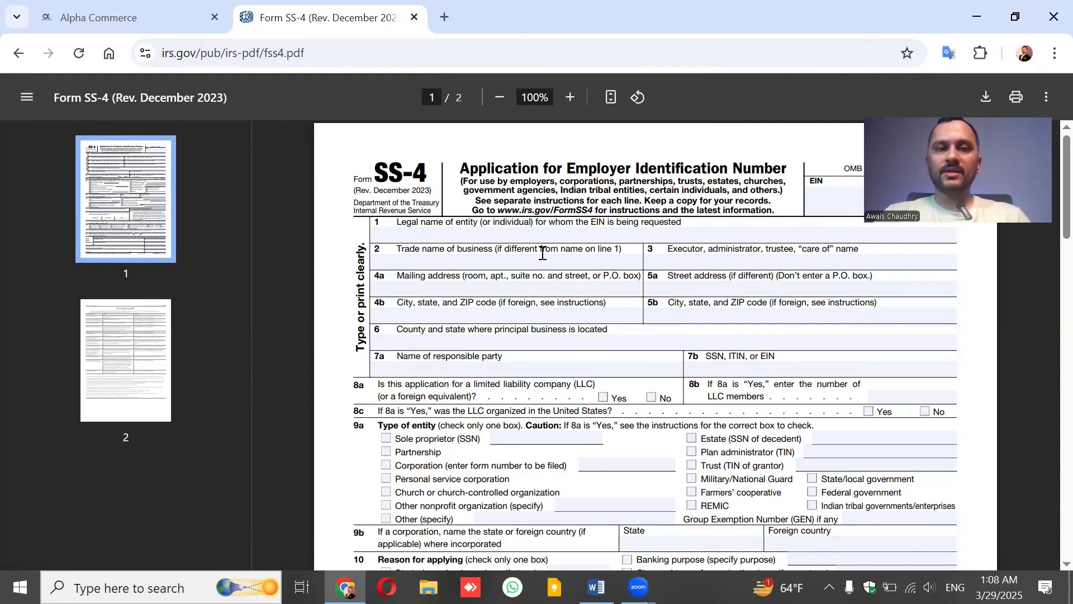
Enter 'ABC LLC' as the line 1 legal name and fill in the line 4a mailing address.
{"action": "left_click", "coordinate": [421, 234]}
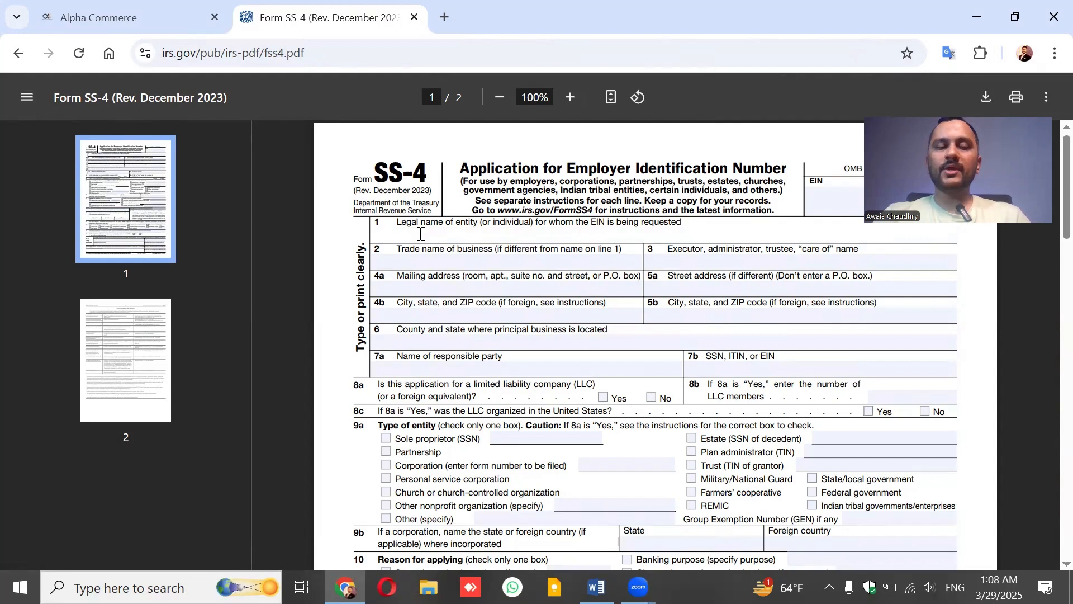
{"action": "type", "text": "ABC "}
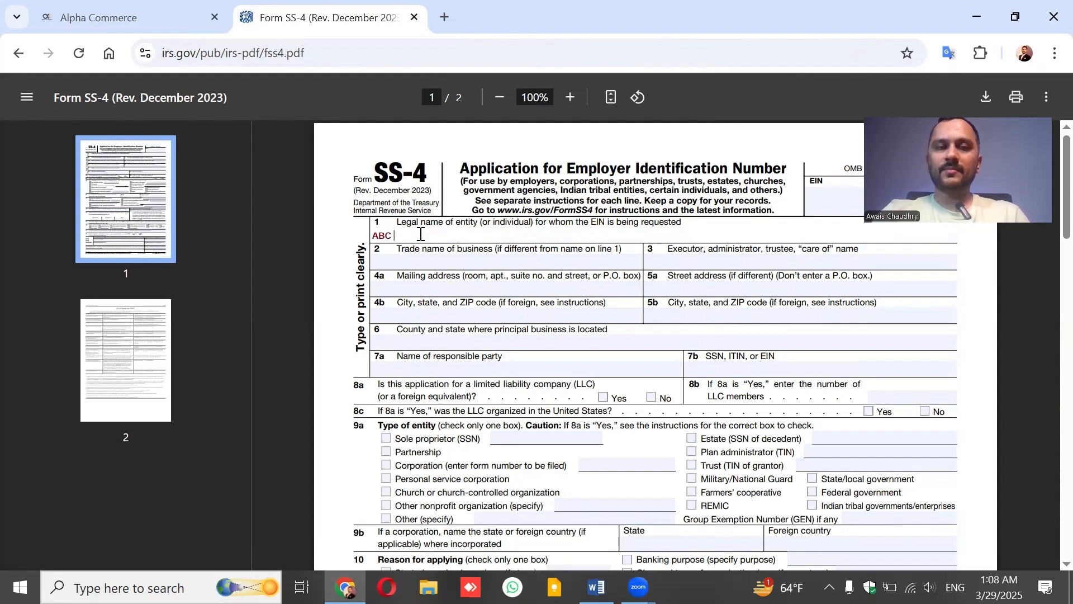
{"action": "type", "text": "LLC"}
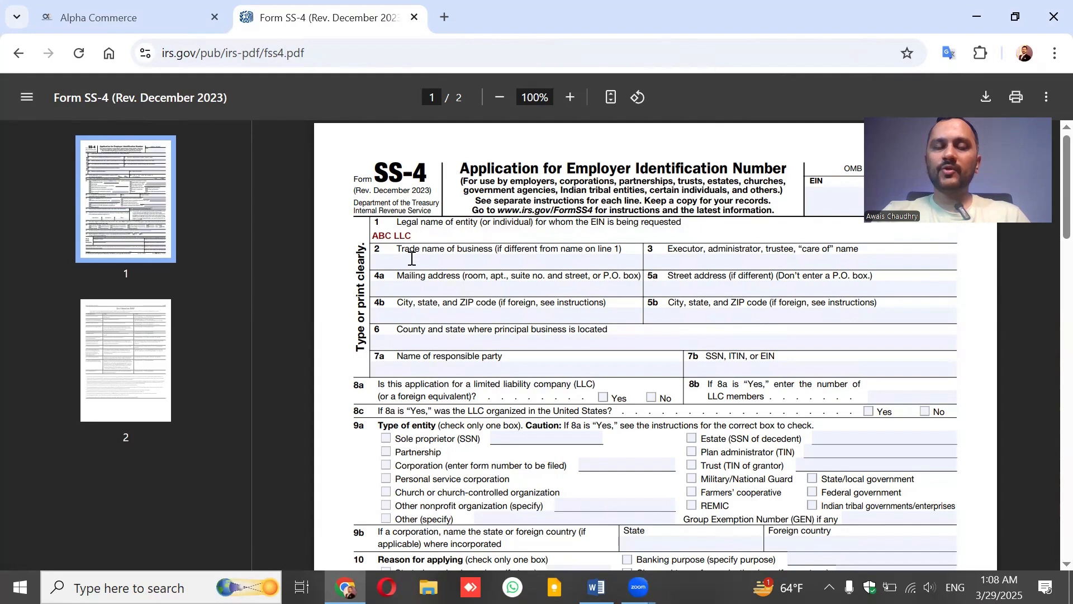
{"action": "left_click", "coordinate": [441, 289]}
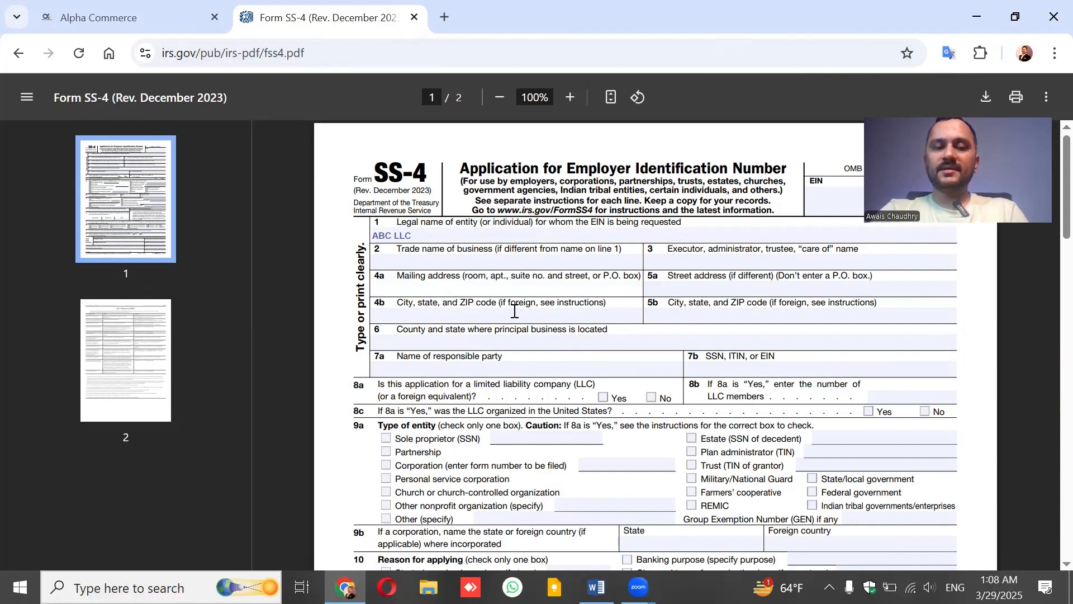
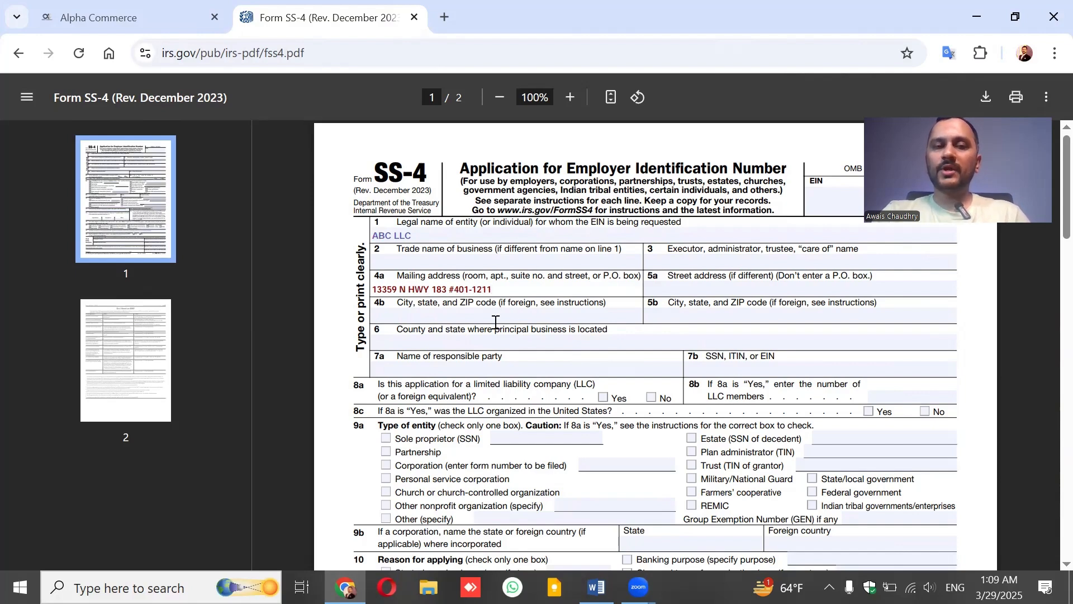
Fill in the city, state and ZIP on line 4b and 'Travis County, Texas' on line 6.
{"action": "left_click", "coordinate": [494, 316]}
{"action": "type", "text": "Austin"}
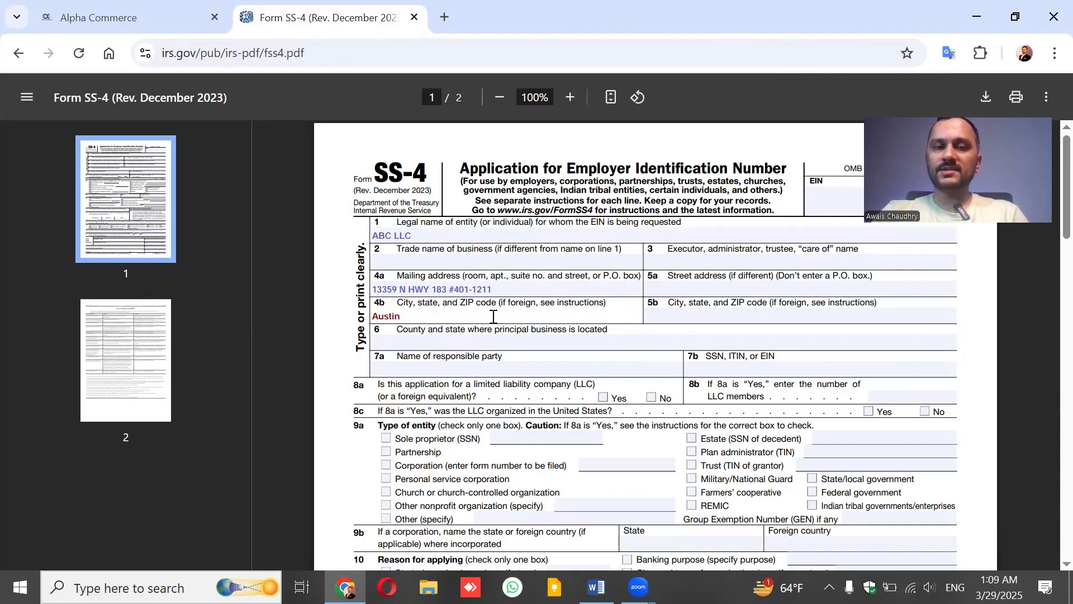
{"action": "type", "text": ", TX,"}
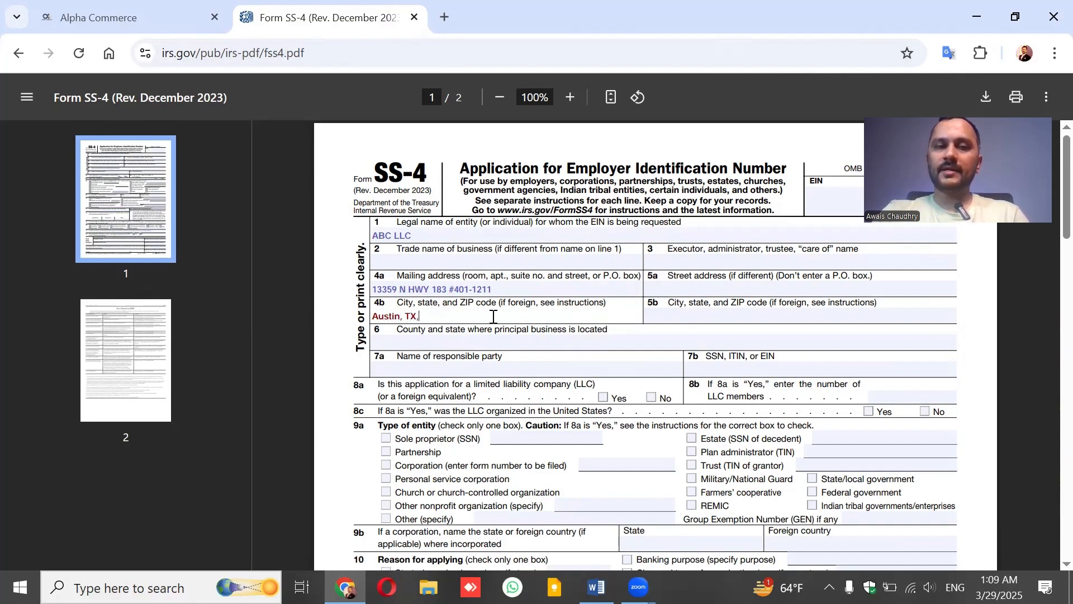
{"action": "type", "text": " 78750"}
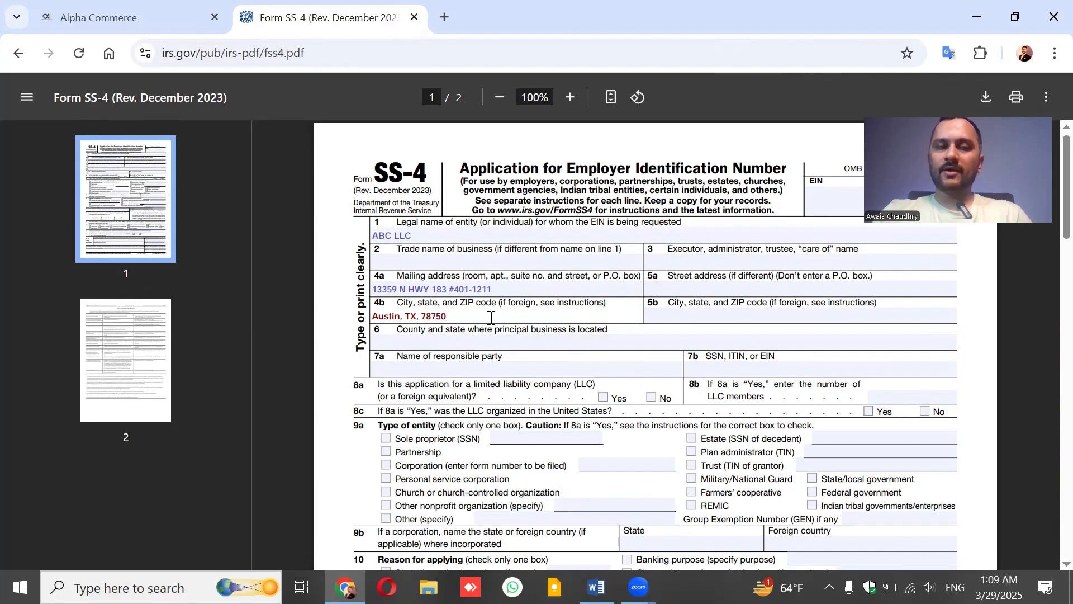
{"action": "left_click", "coordinate": [459, 341]}
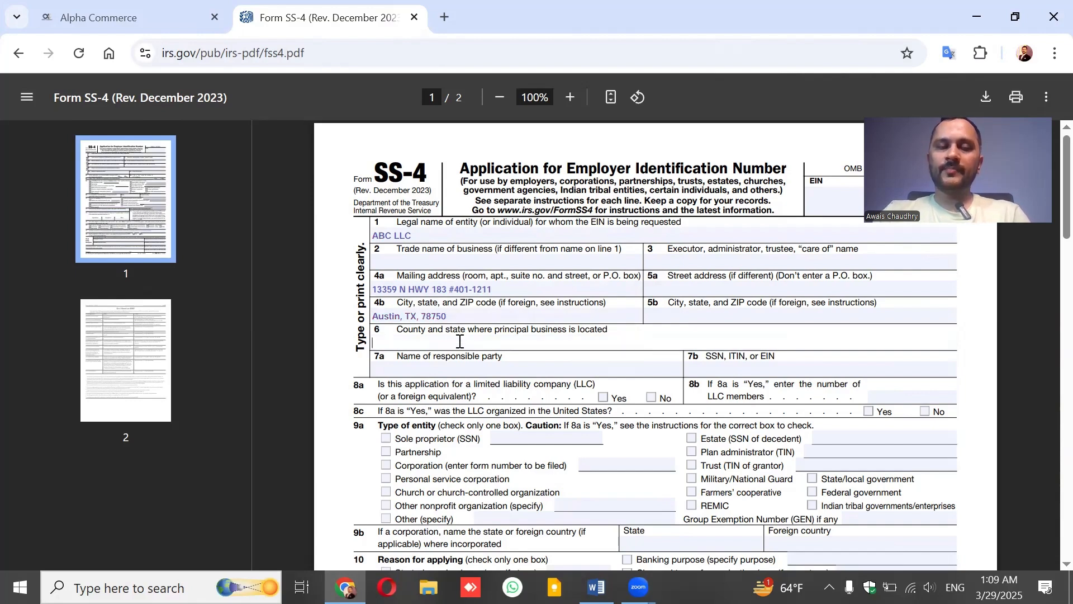
{"action": "type", "text": "Travis"}
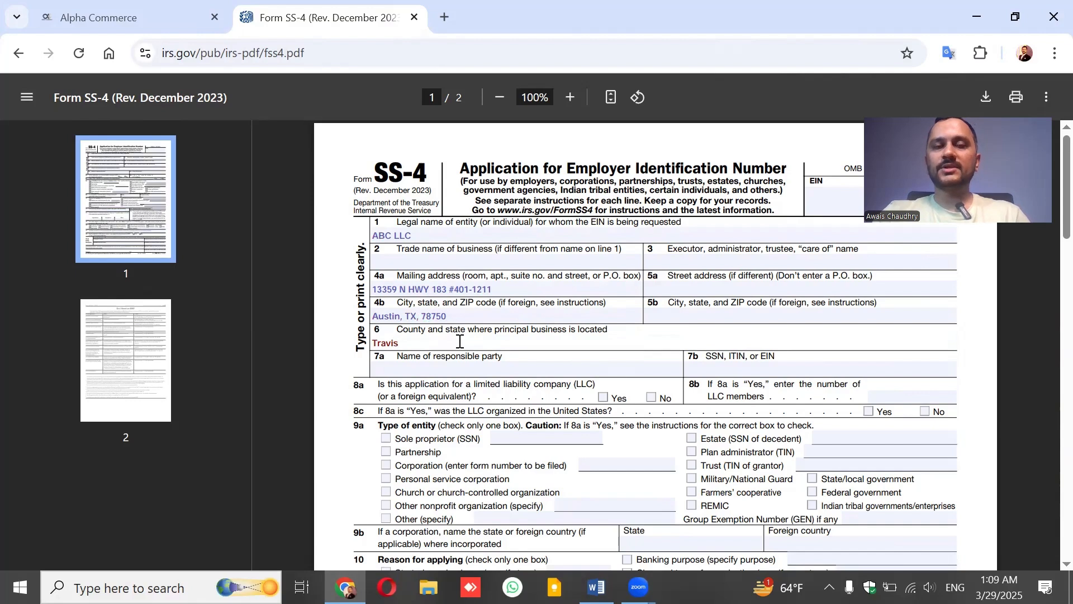
{"action": "left_click", "coordinate": [429, 317]}
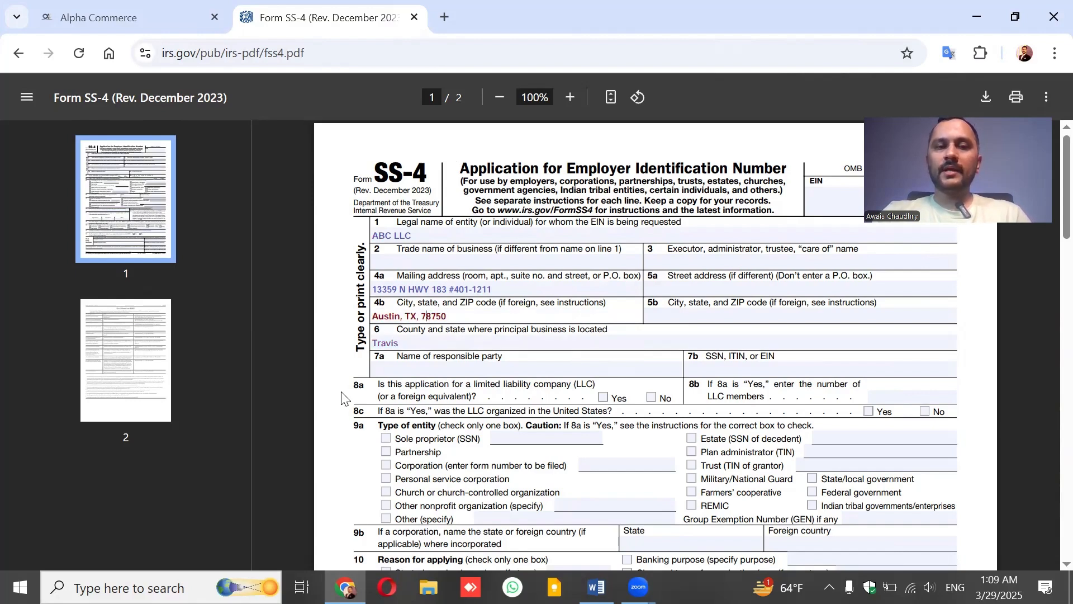
{"action": "left_click", "coordinate": [424, 346]}
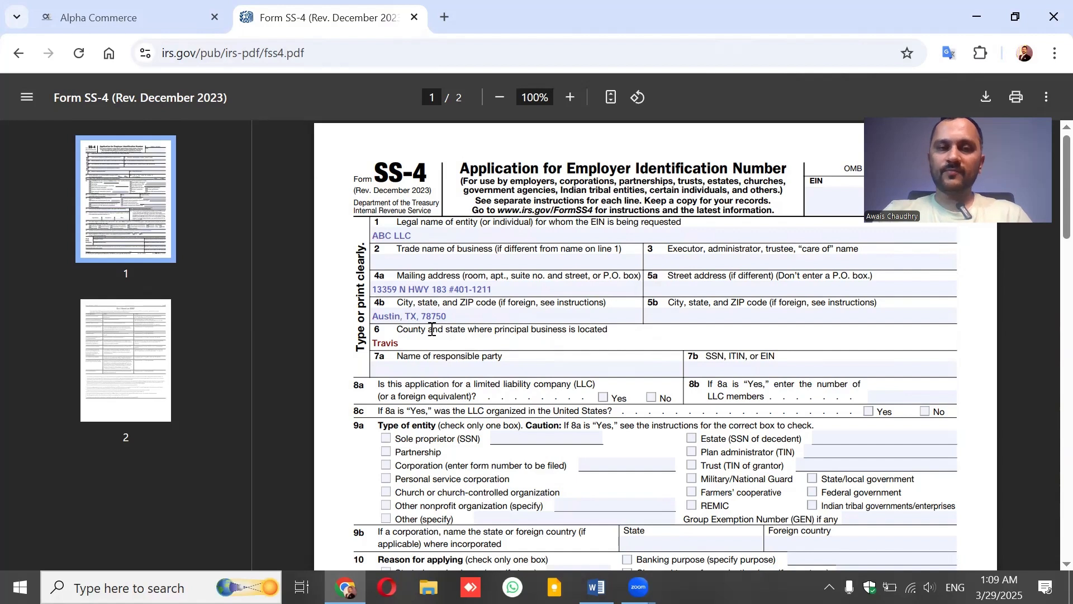
{"action": "type", "text": "Coun"}
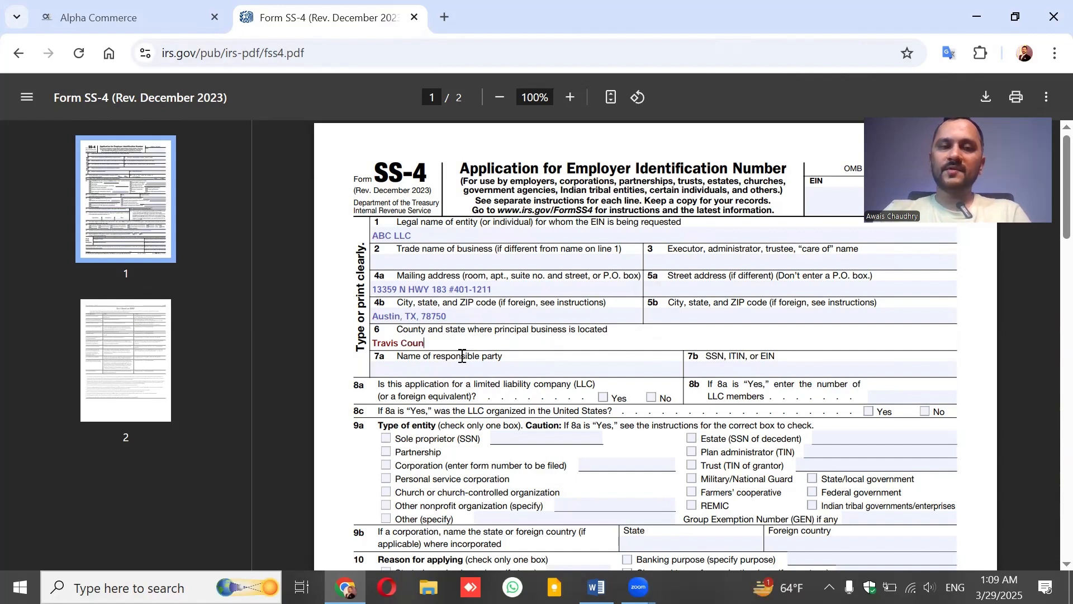
{"action": "type", "text": "ty, Te"}
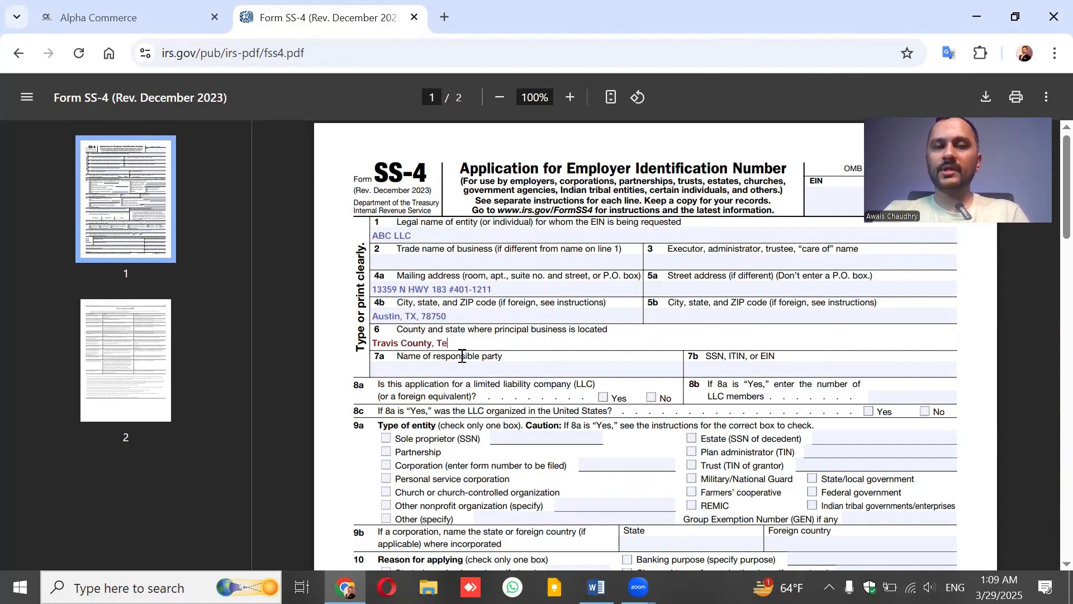
{"action": "type", "text": "xas"}
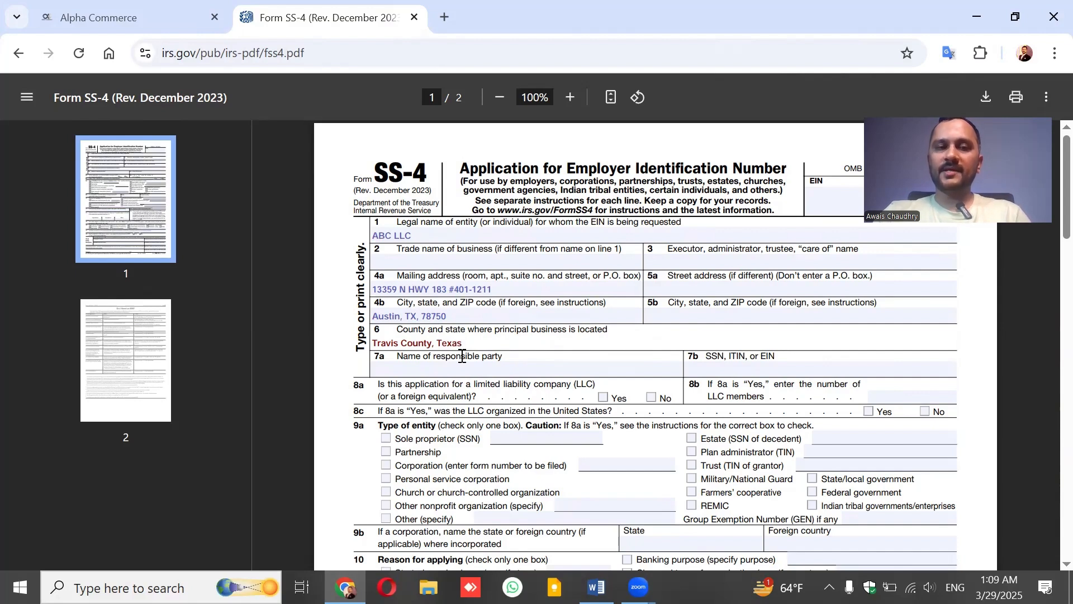
Enter the responsible party's name on line 7a and 'Foreign' on line 7b.
{"action": "left_click", "coordinate": [475, 371]}
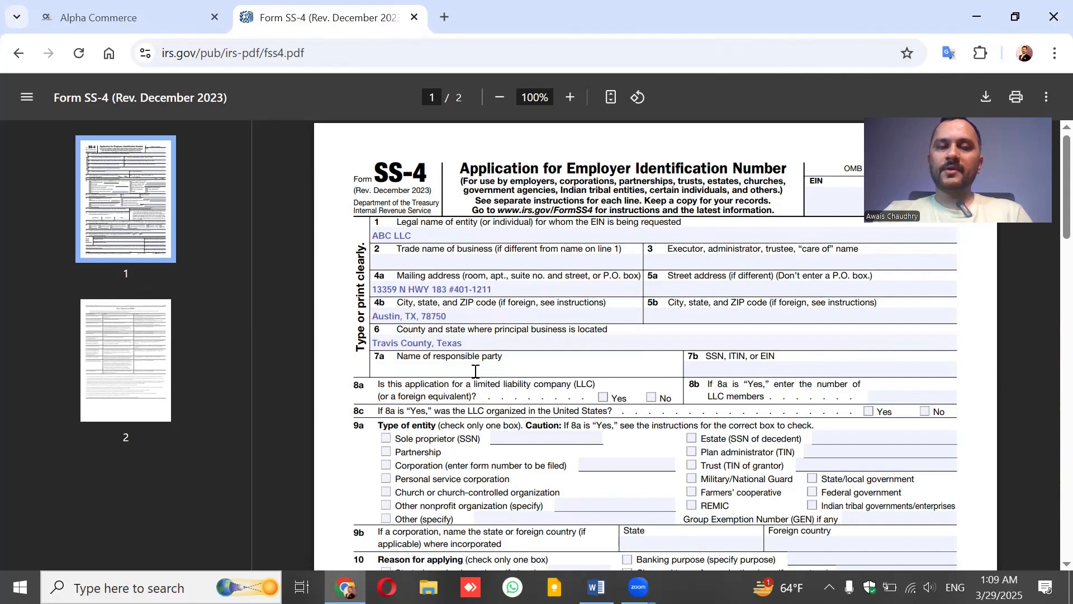
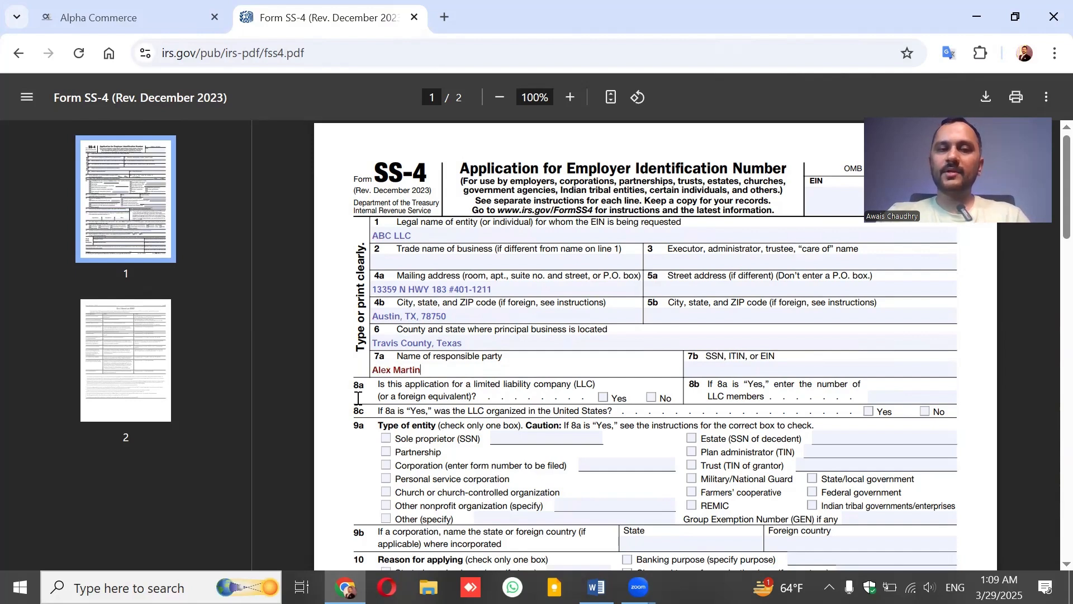
{"action": "left_click", "coordinate": [748, 365]}
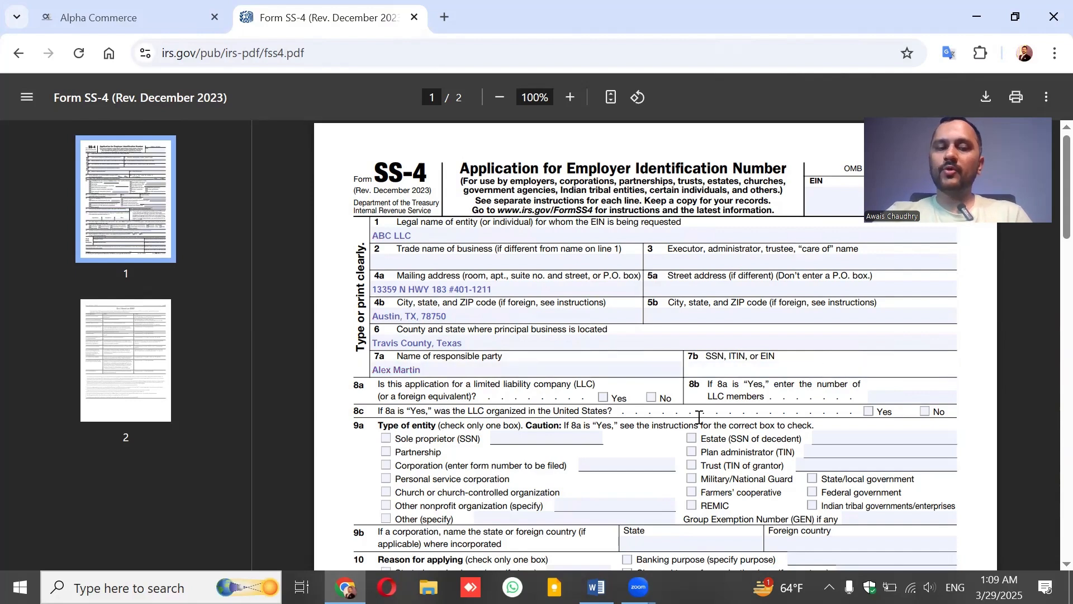
{"action": "type", "text": "Foriegn"}
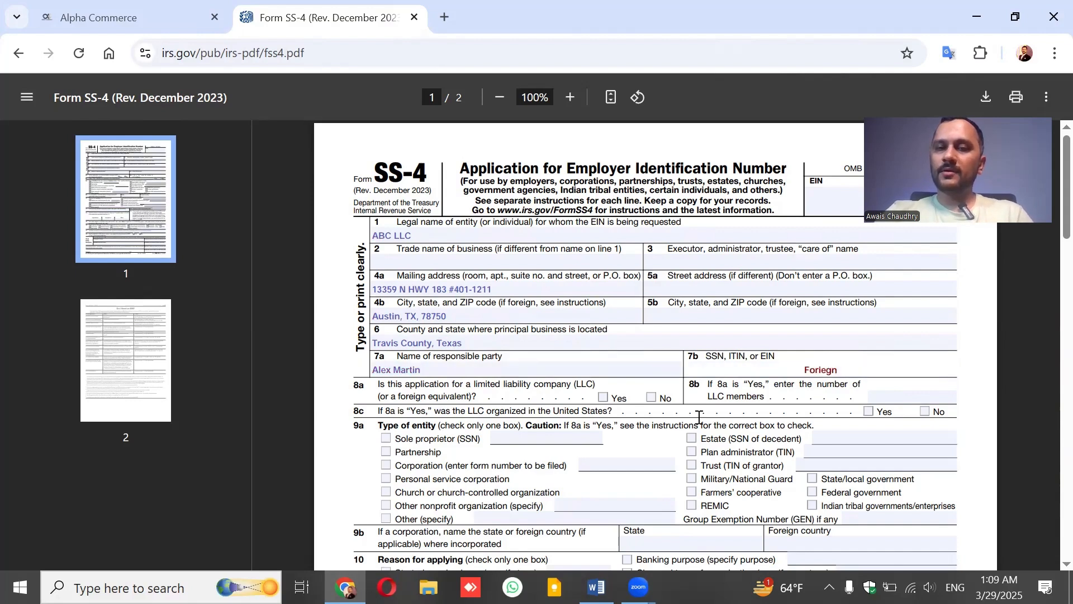
{"action": "key", "text": "BackSpace"}
{"action": "key", "text": "BackSpace"}
{"action": "key", "text": "BackSpace"}
{"action": "key", "text": "BackSpace"}
{"action": "type", "text": "eign"}
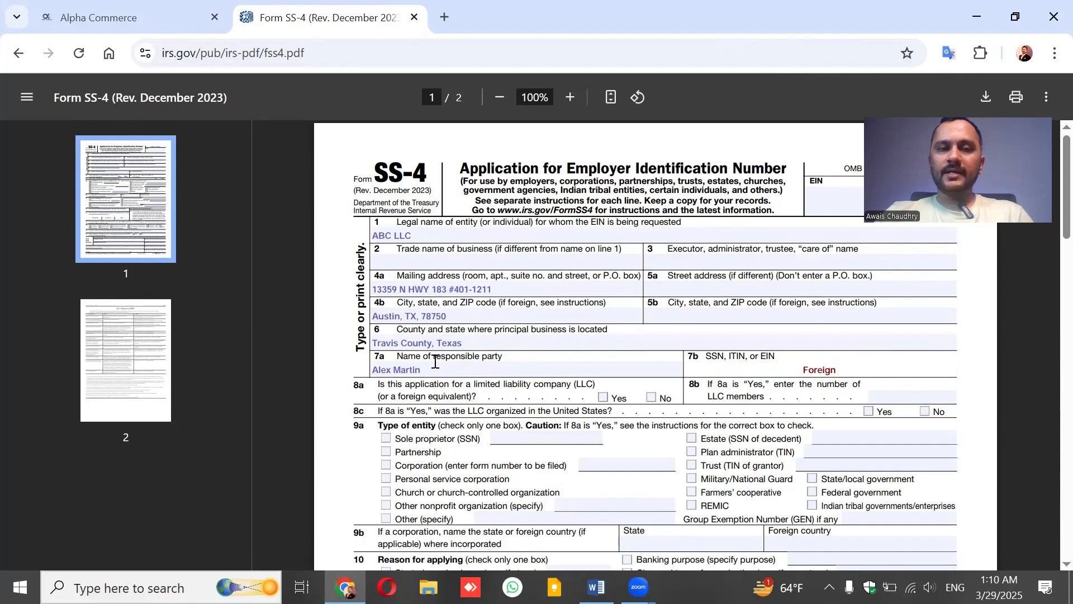
Answer Yes on line 8a, enter 1 member on 8b, and Yes on 8c.
{"action": "left_click", "coordinate": [603, 398]}
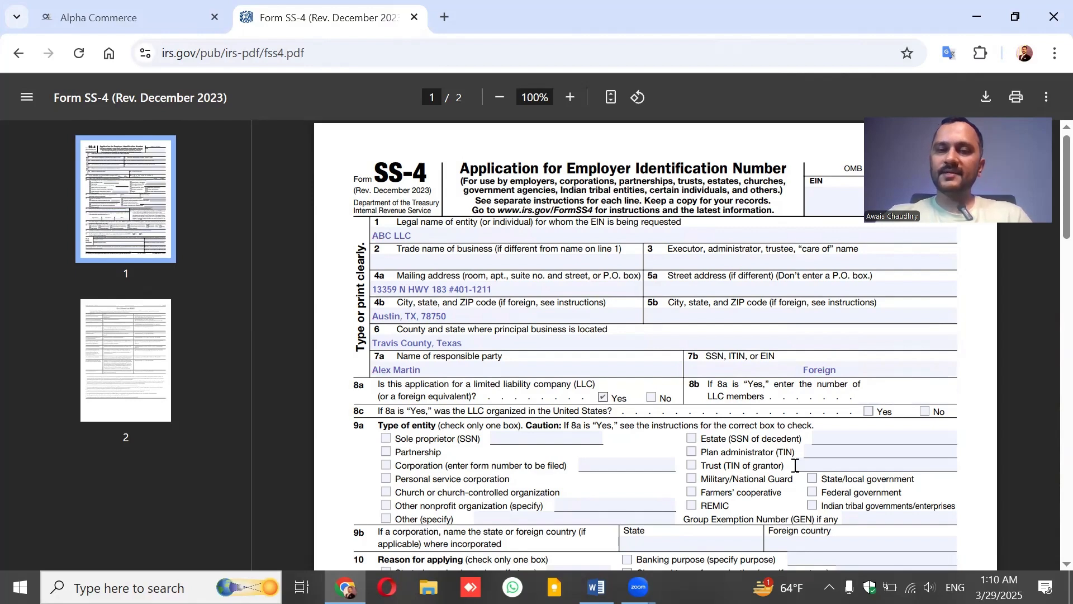
{"action": "type", "text": "1"}
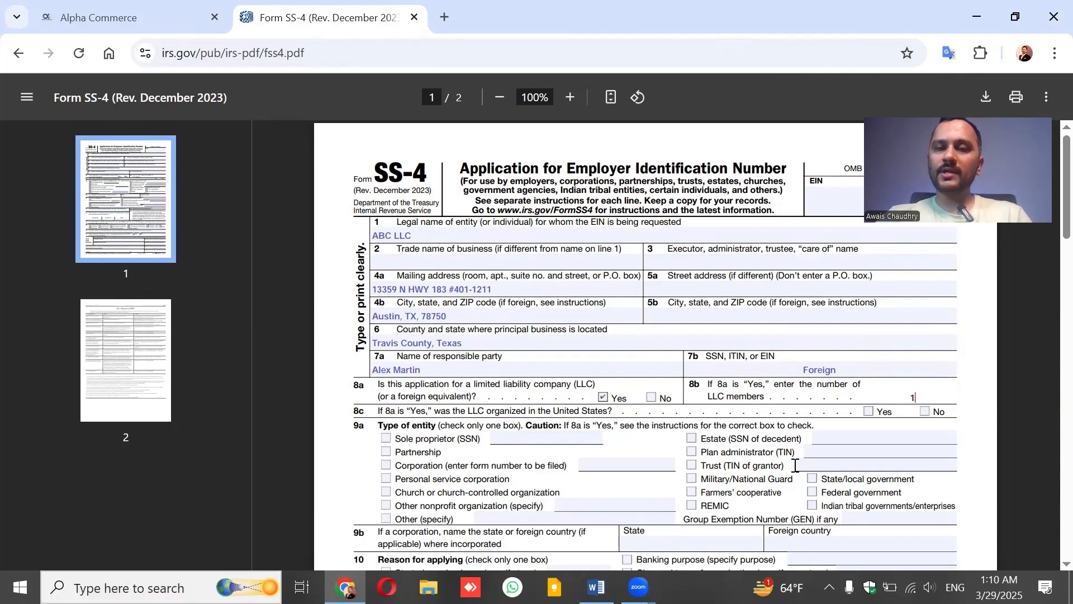
{"action": "key", "text": "BackSpace"}
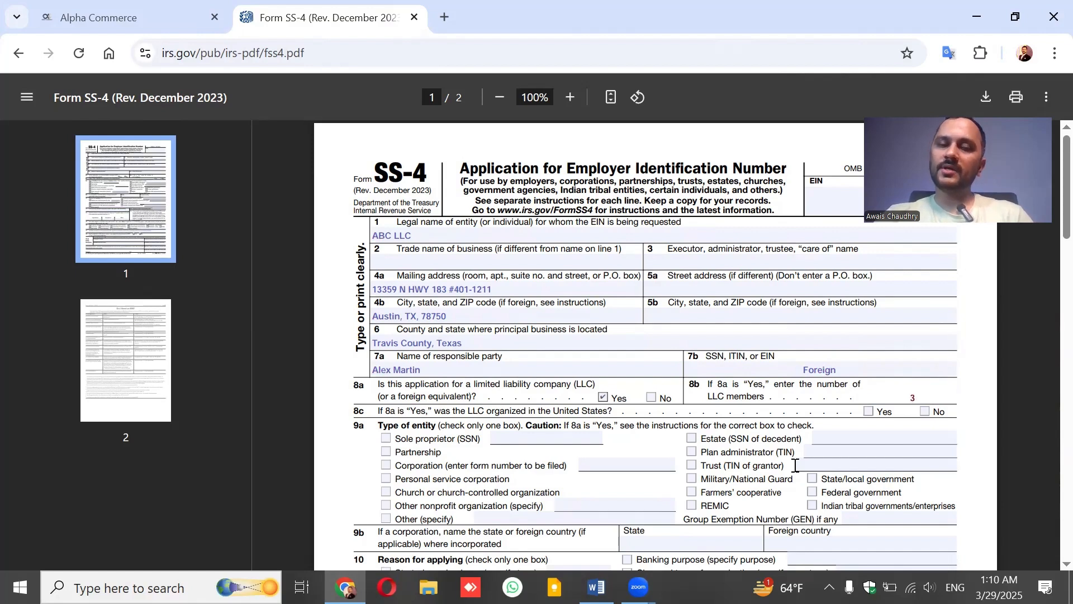
{"action": "key", "text": "BackSpace"}
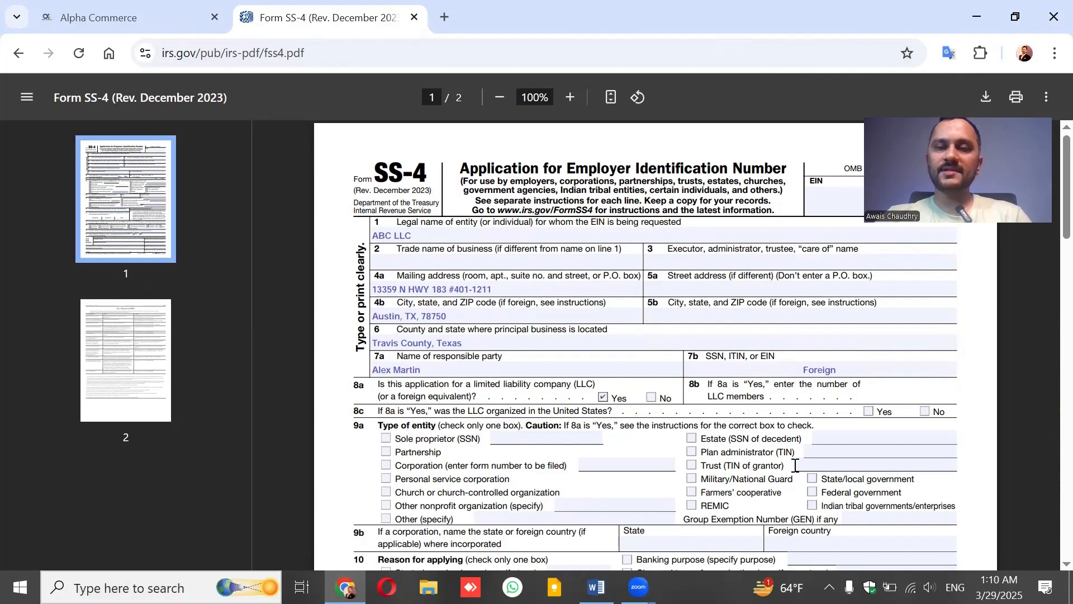
{"action": "type", "text": "1"}
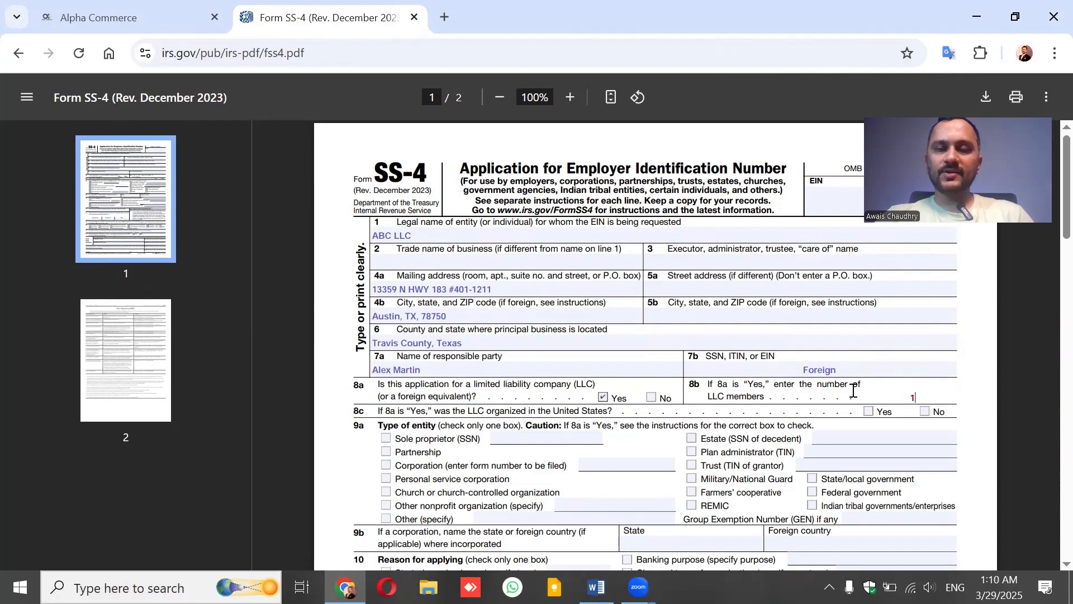
{"action": "left_click", "coordinate": [869, 412]}
Check Other (specify) on line 9a and enter 'Disregarded Entity'.
{"action": "scroll", "coordinate": [976, 404], "scroll_direction": "down", "scroll_amount": 3}
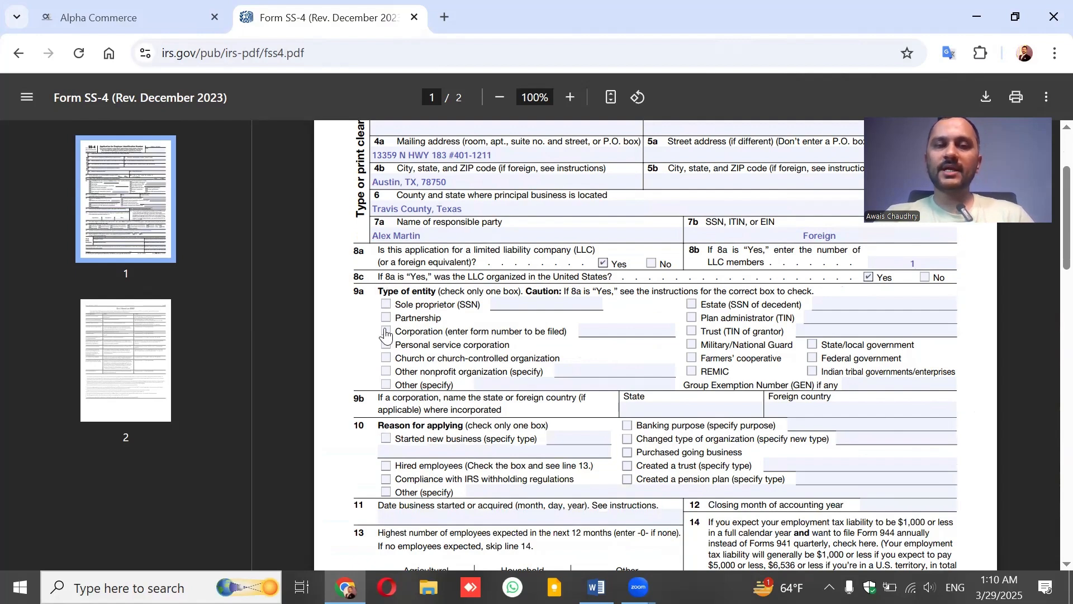
{"action": "left_click", "coordinate": [385, 384]}
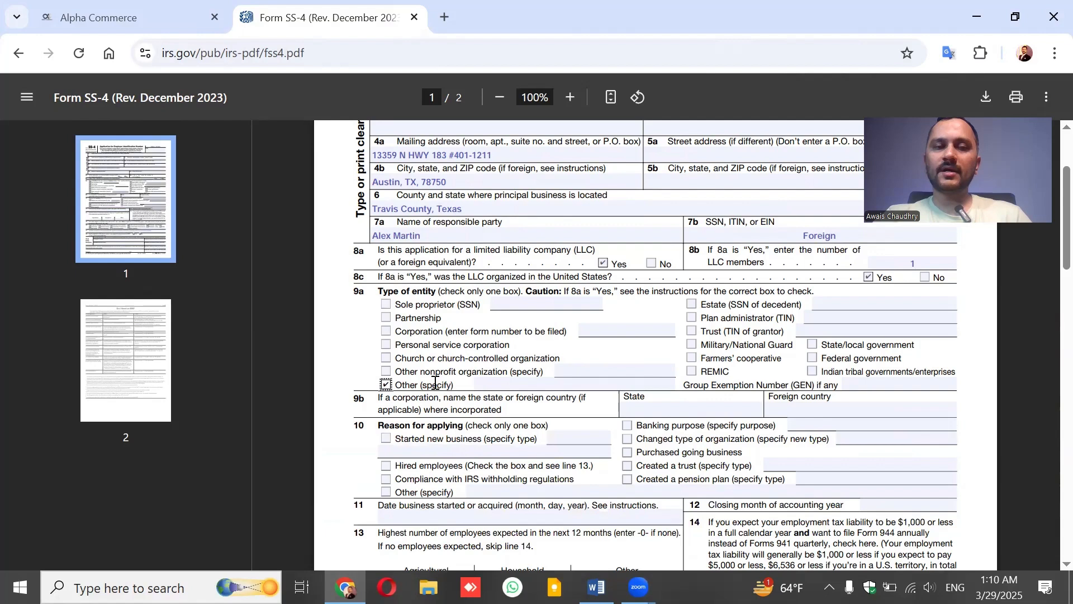
{"action": "left_click", "coordinate": [500, 386]}
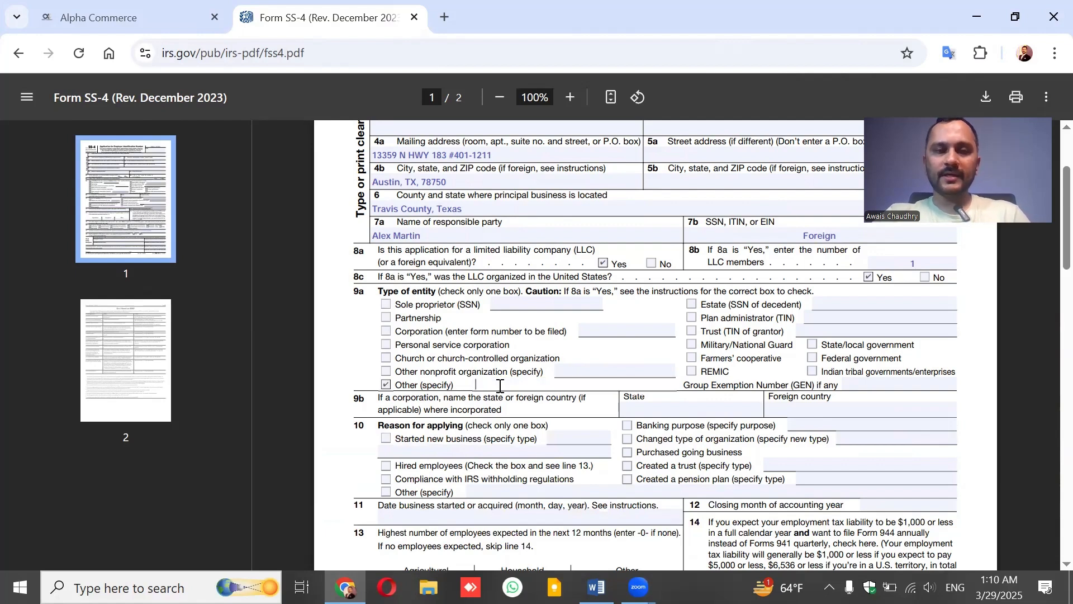
{"action": "type", "text": "D"}
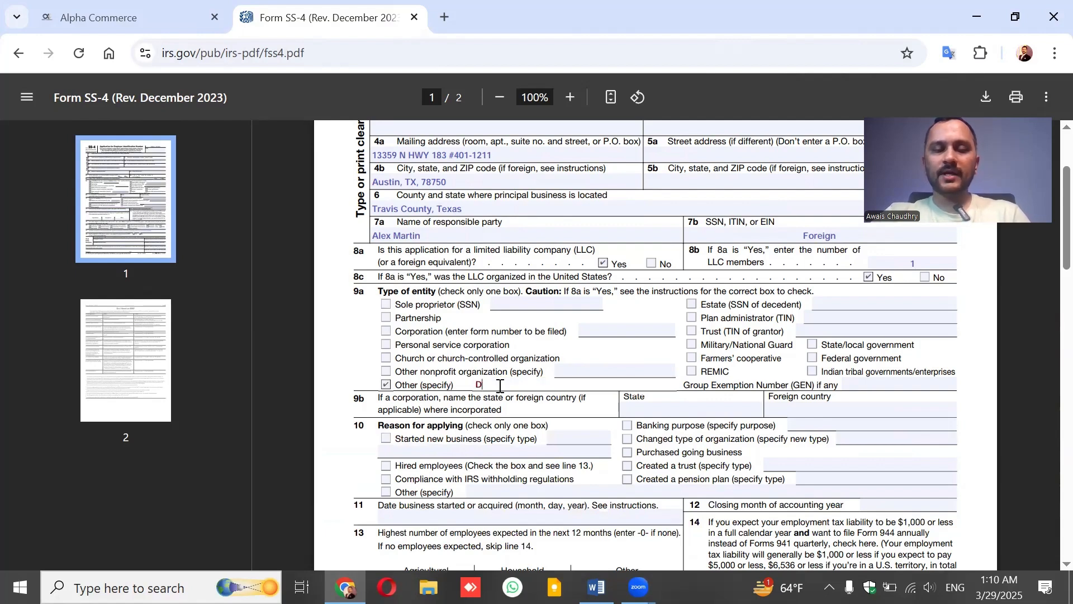
{"action": "type", "text": "isregarded Entity"}
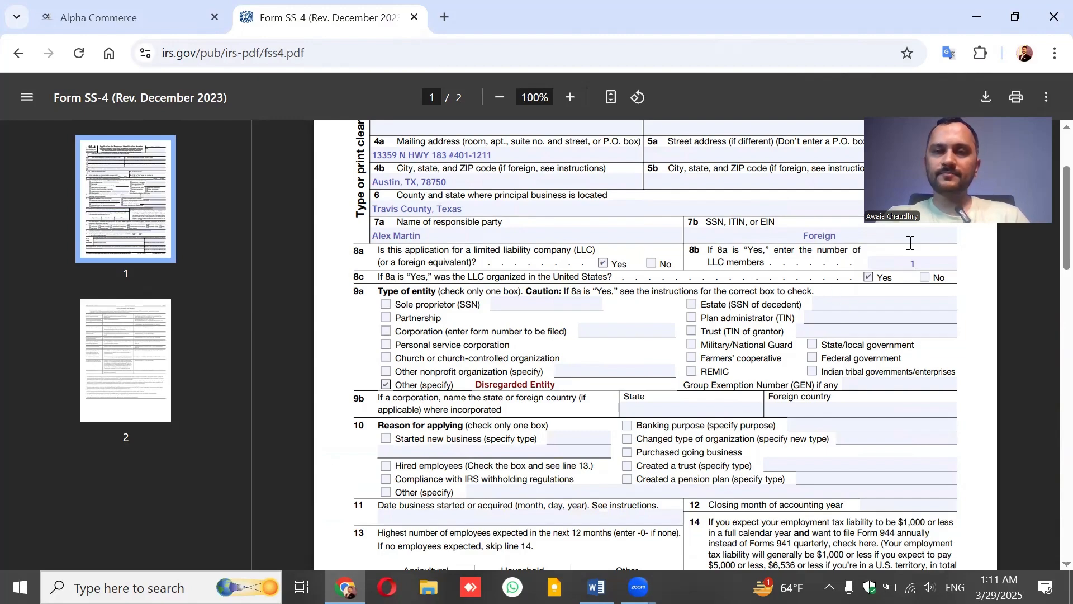
Check Started new business on line 10 and specify 'Online Business'.
{"action": "scroll", "coordinate": [1049, 225], "scroll_direction": "down", "scroll_amount": 2}
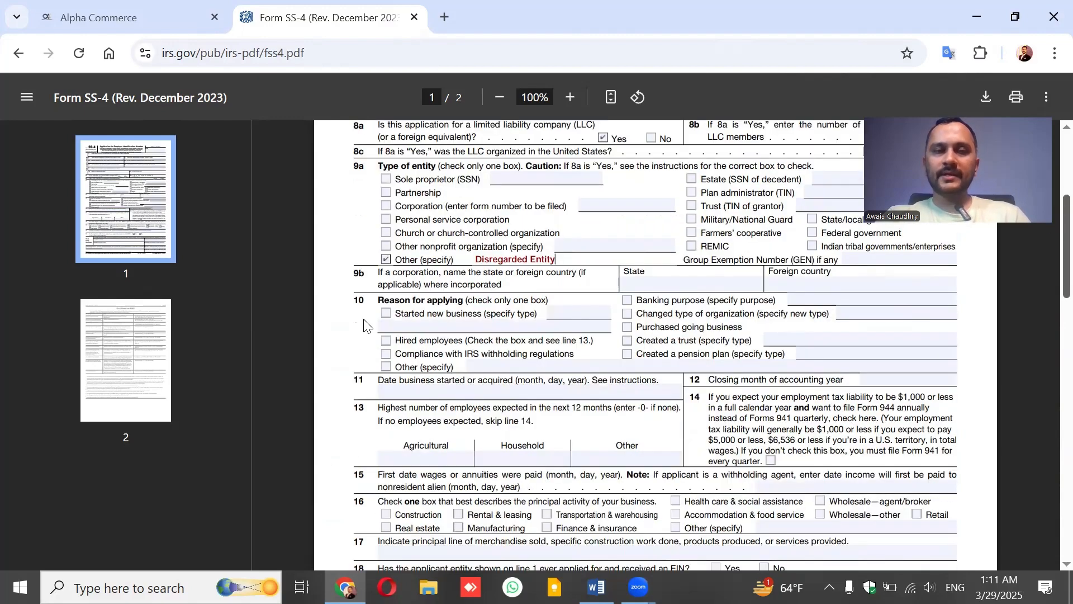
{"action": "left_click", "coordinate": [385, 313]}
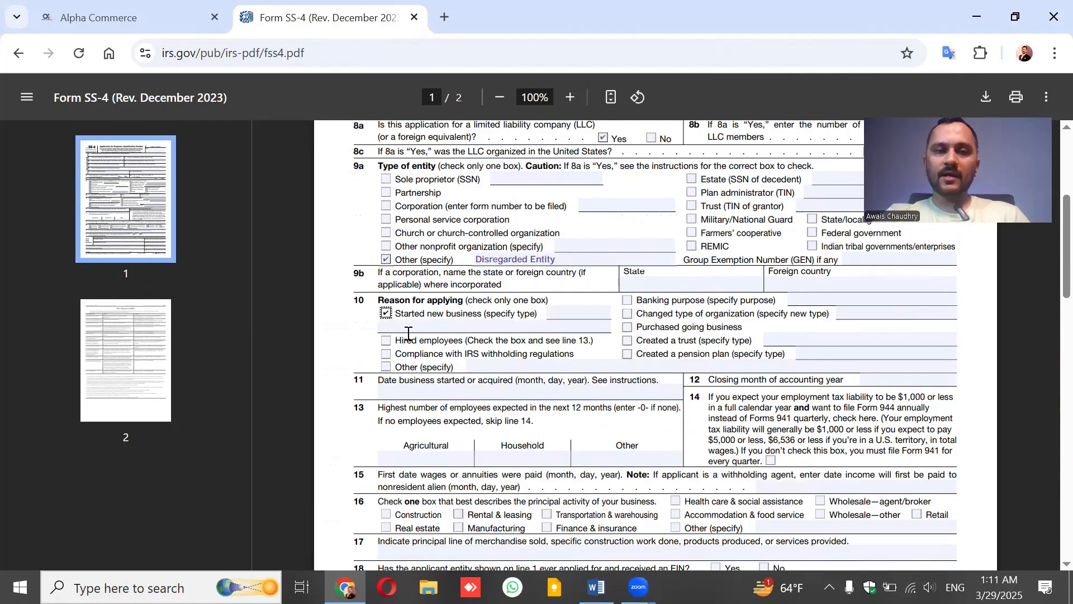
{"action": "left_click", "coordinate": [555, 313]}
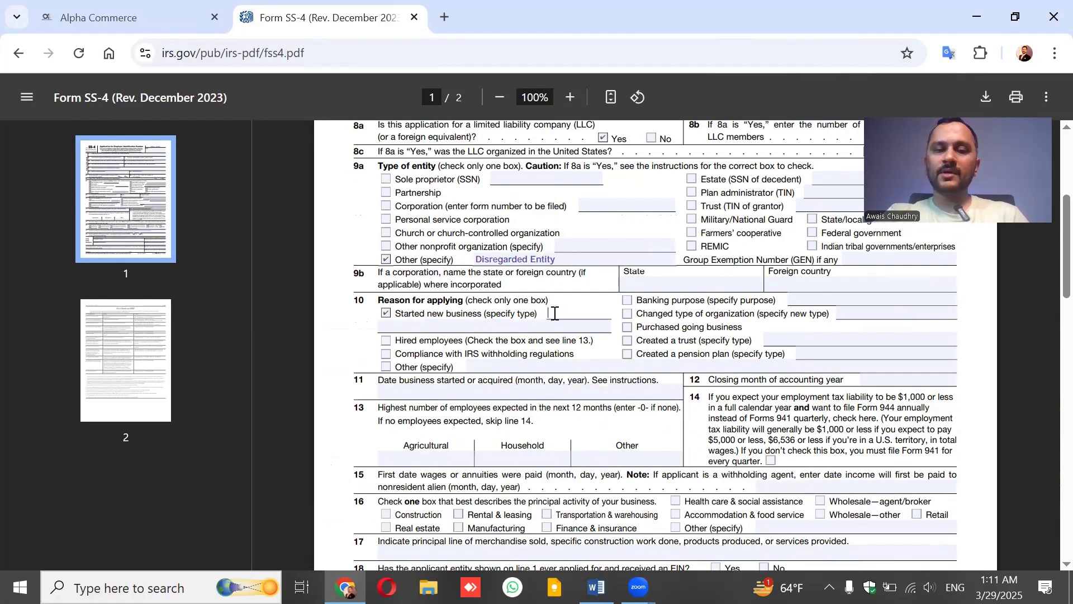
{"action": "type", "text": "Online"}
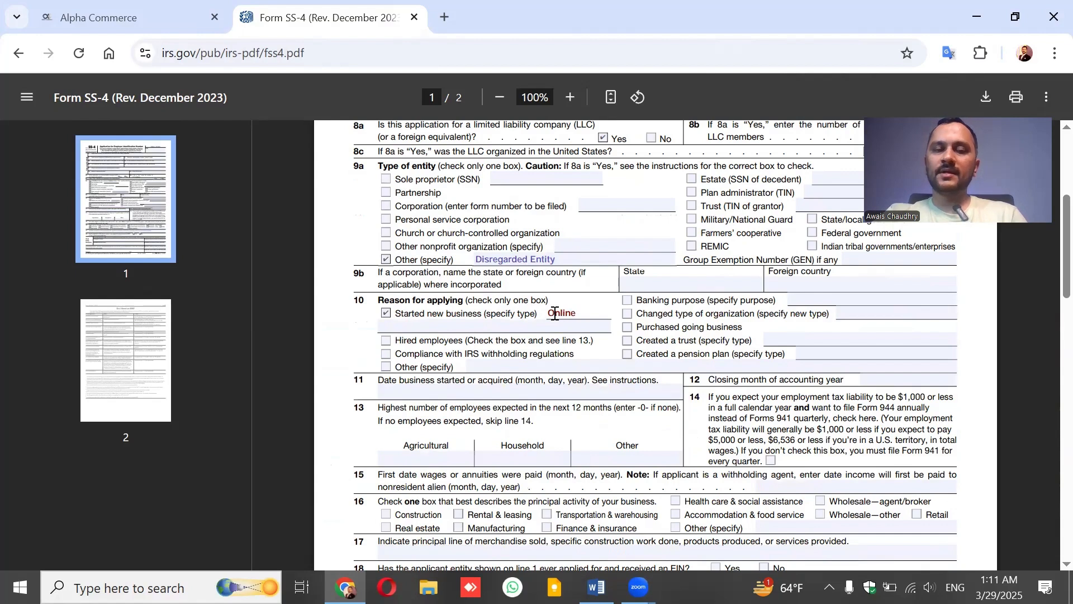
{"action": "type", "text": " Busines"}
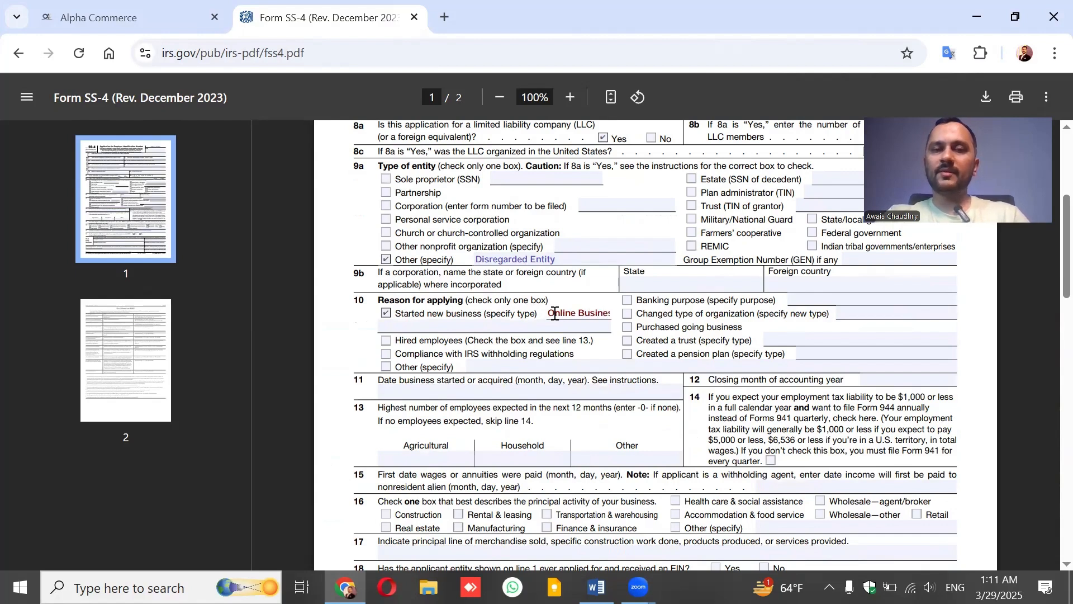
{"action": "left_click_drag", "start_coordinate": [578, 313], "coordinate": [641, 310]}
{"action": "type", "text": "s"}
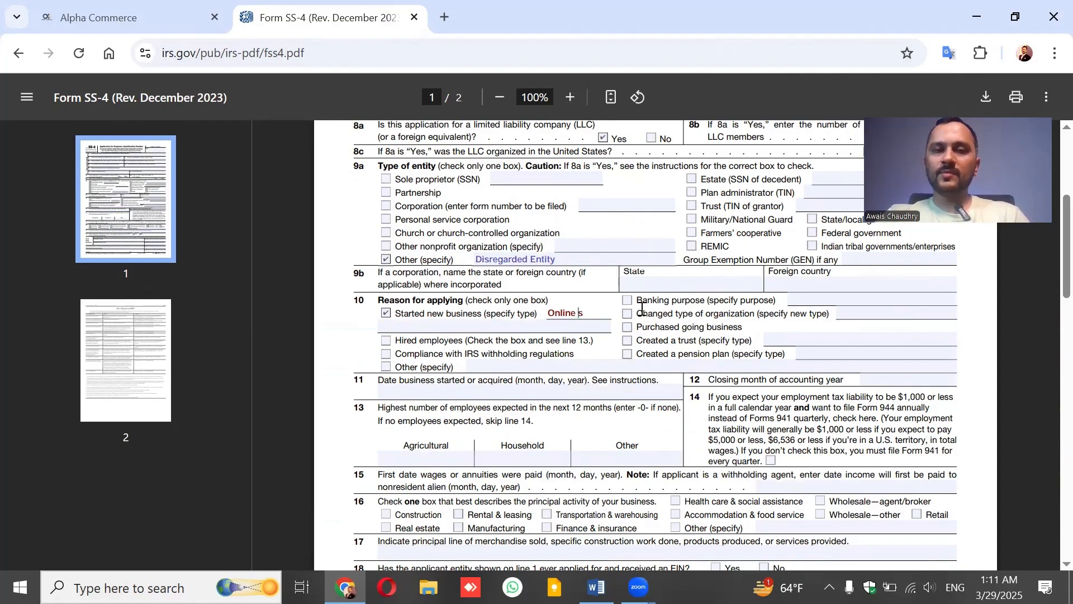
{"action": "key", "text": "BackSpace"}
{"action": "left_click", "coordinate": [512, 327]}
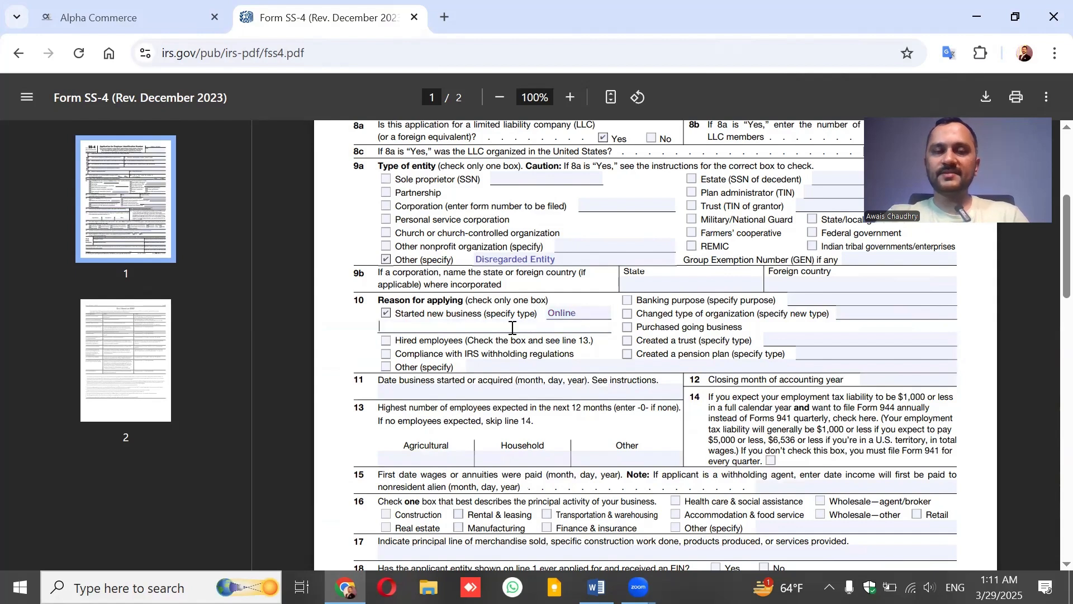
{"action": "type", "text": "Business"}
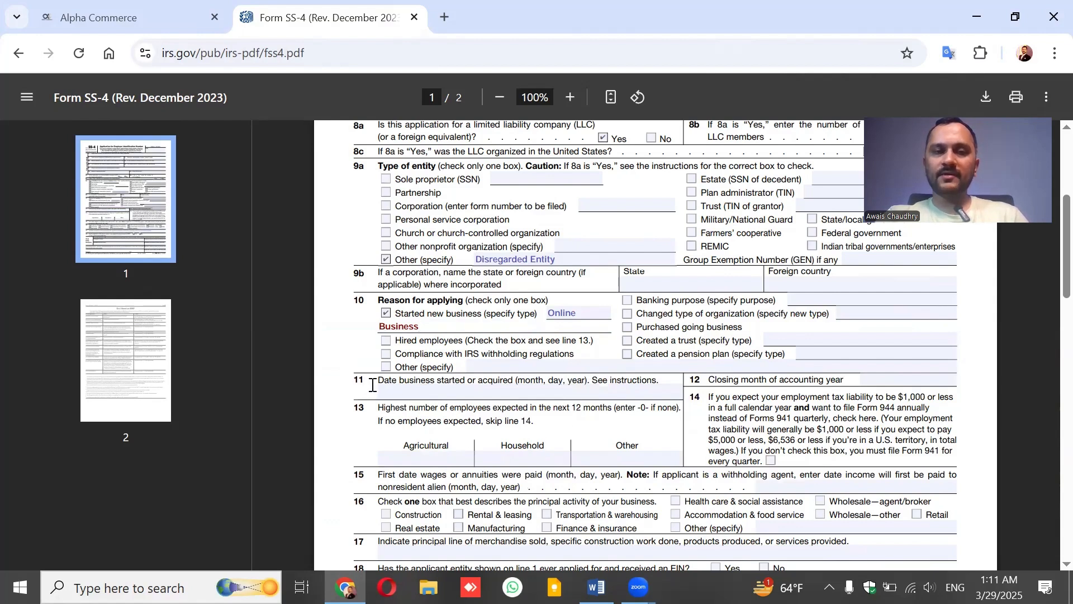
Enter start date 03,29,2025 on line 11 and closing month December on line 12.
{"action": "left_click", "coordinate": [489, 393]}
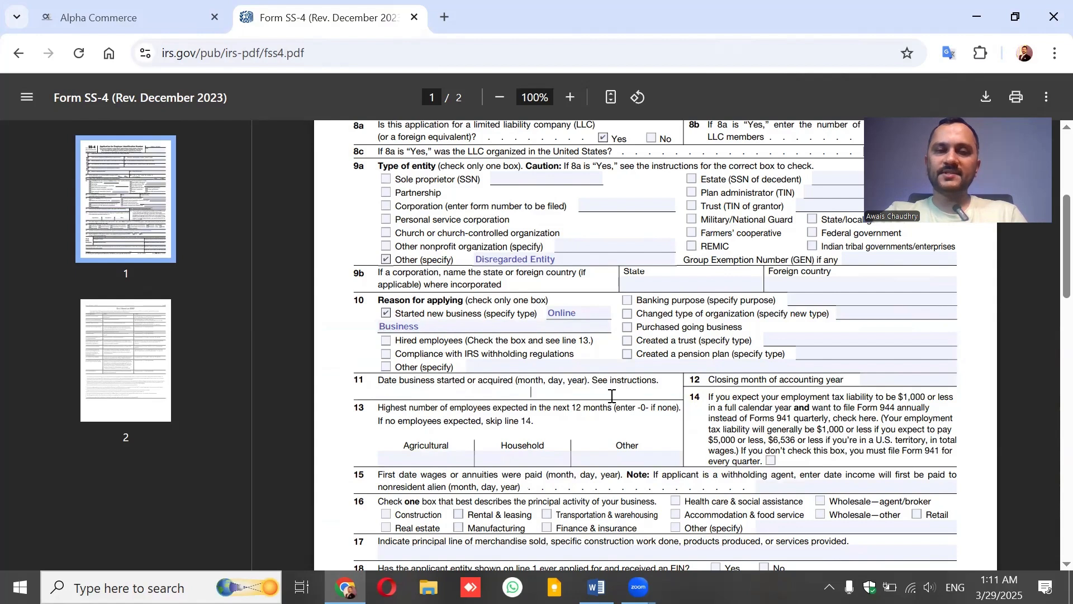
{"action": "type", "text": "03"}
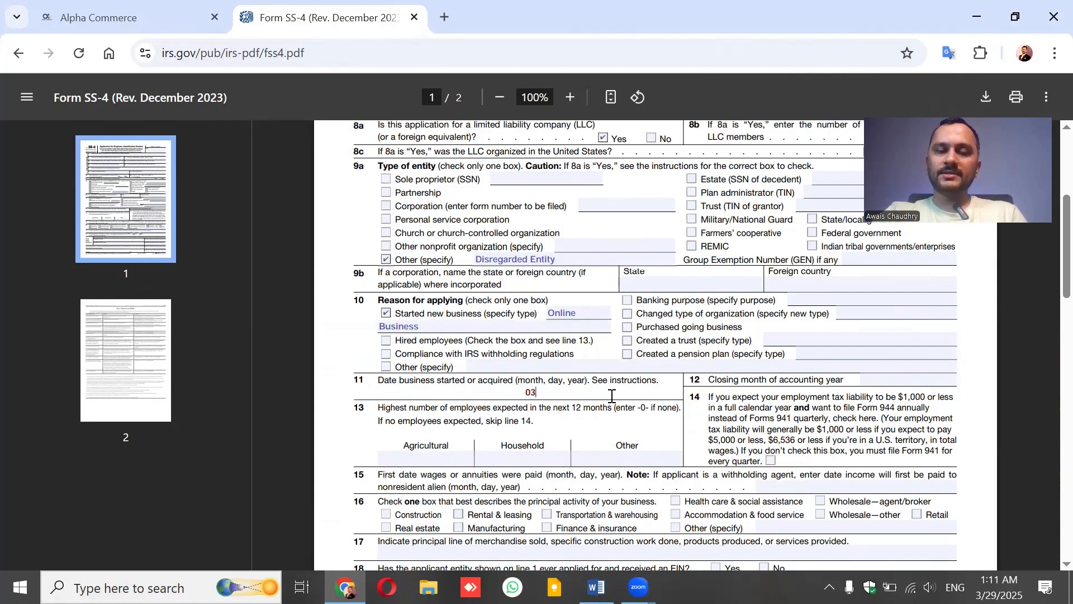
{"action": "type", "text": ","}
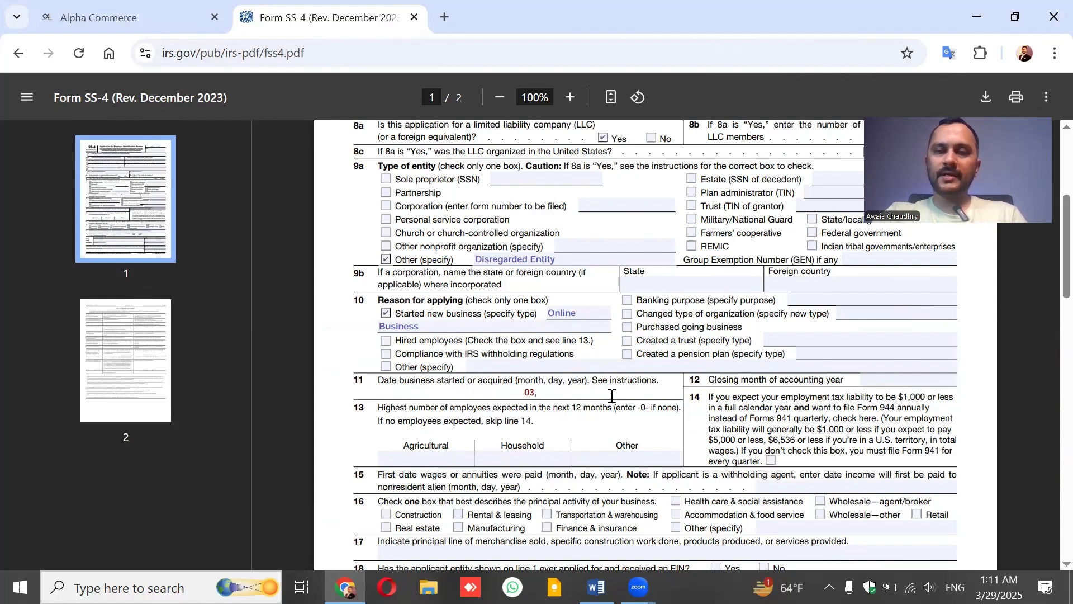
{"action": "type", "text": "29"}
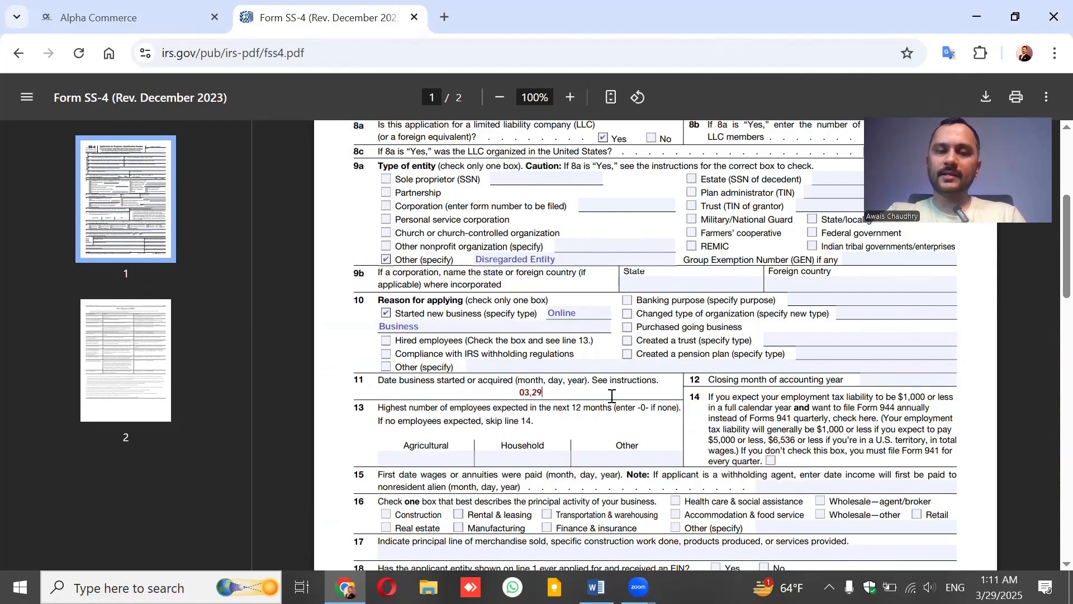
{"action": "type", "text": ",2025"}
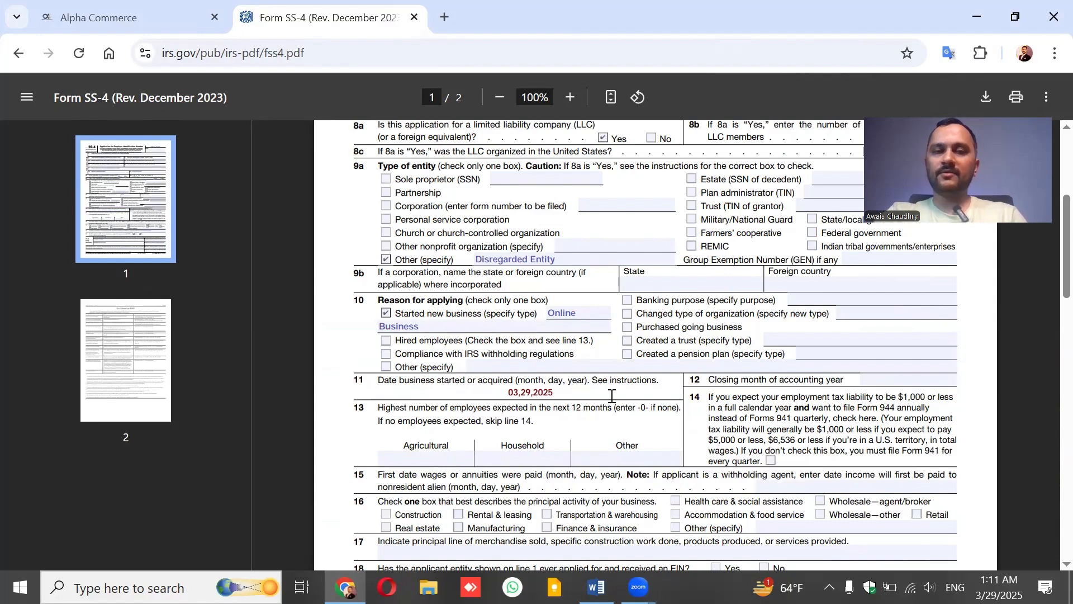
{"action": "left_click", "coordinate": [869, 380]}
{"action": "type", "text": "December"}
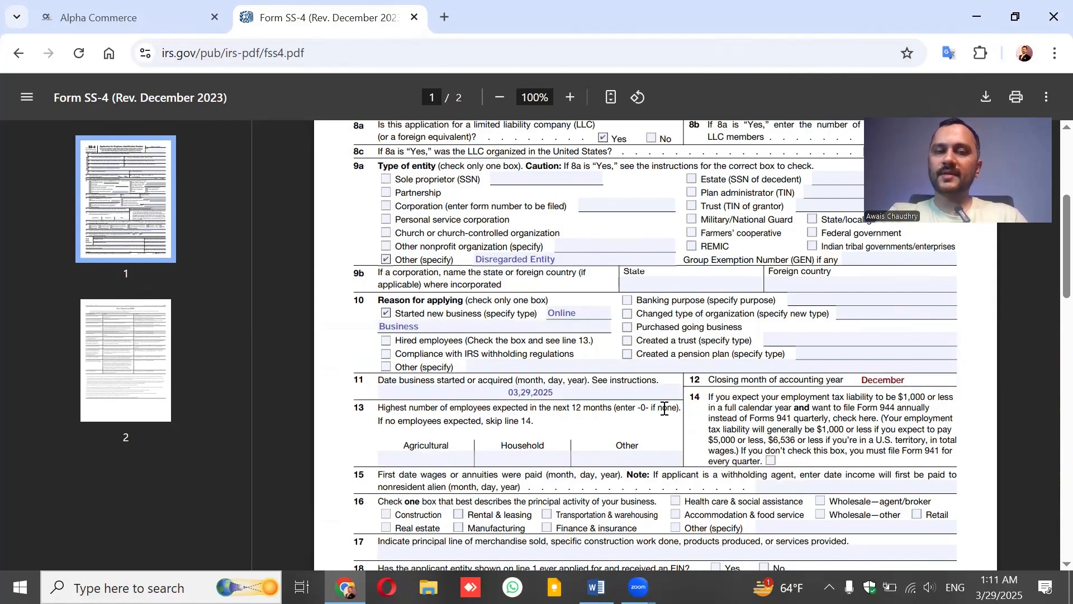
Enter 0 for the Agricultural and Household employee counts on line 13.
{"action": "left_click", "coordinate": [399, 463]}
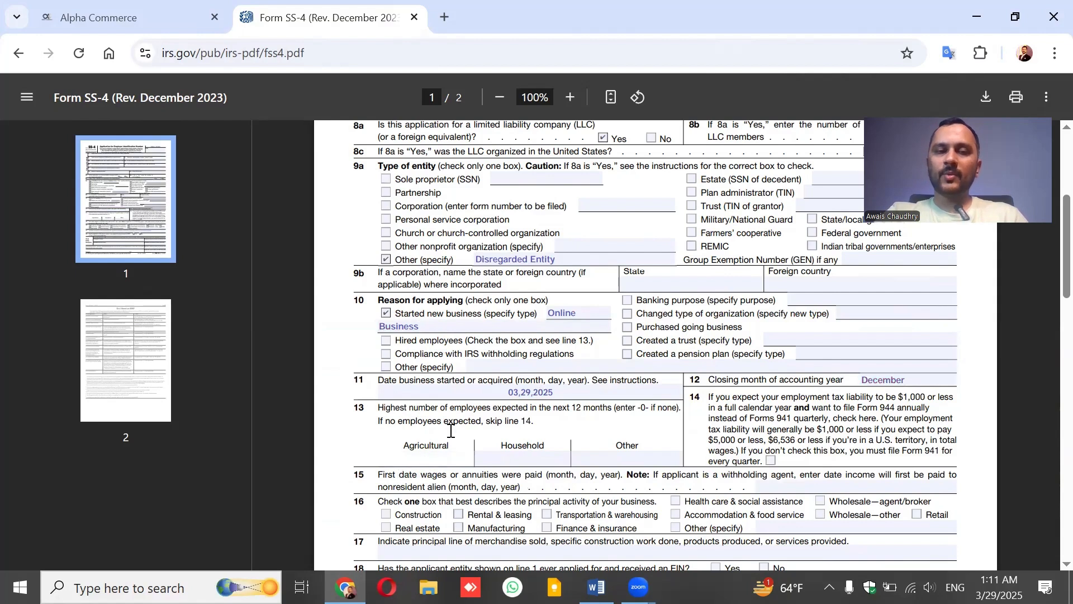
{"action": "type", "text": "0"}
{"action": "key", "text": "Tab"}
{"action": "type", "text": "0"}
{"action": "key", "text": "Tab"}
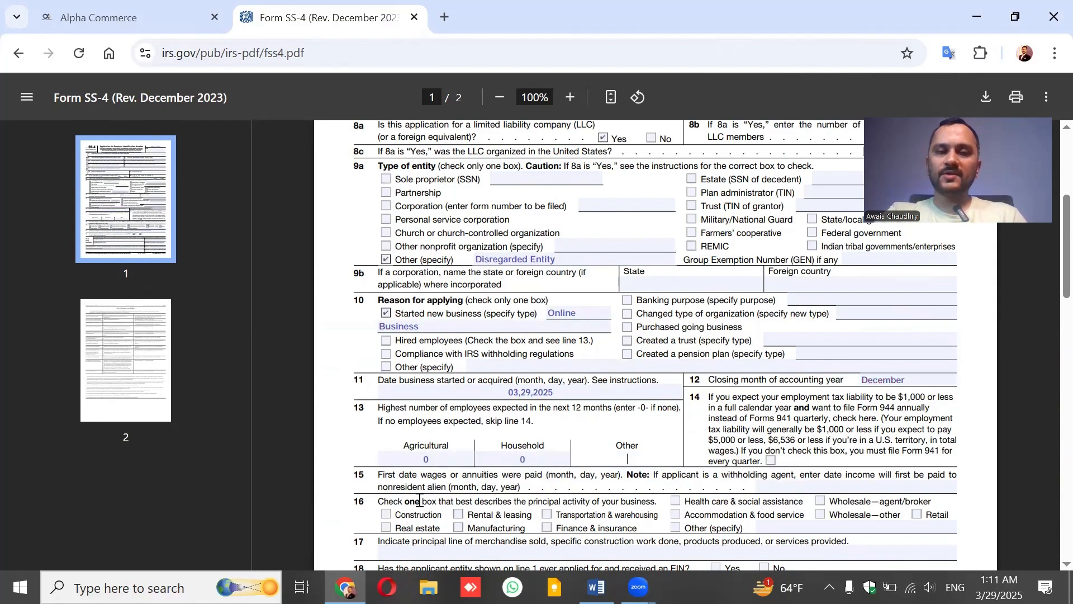
Enter 0 for Other employees, then check Other (specify) on line 16 and type 'E-Commerce'.
{"action": "type", "text": "0"}
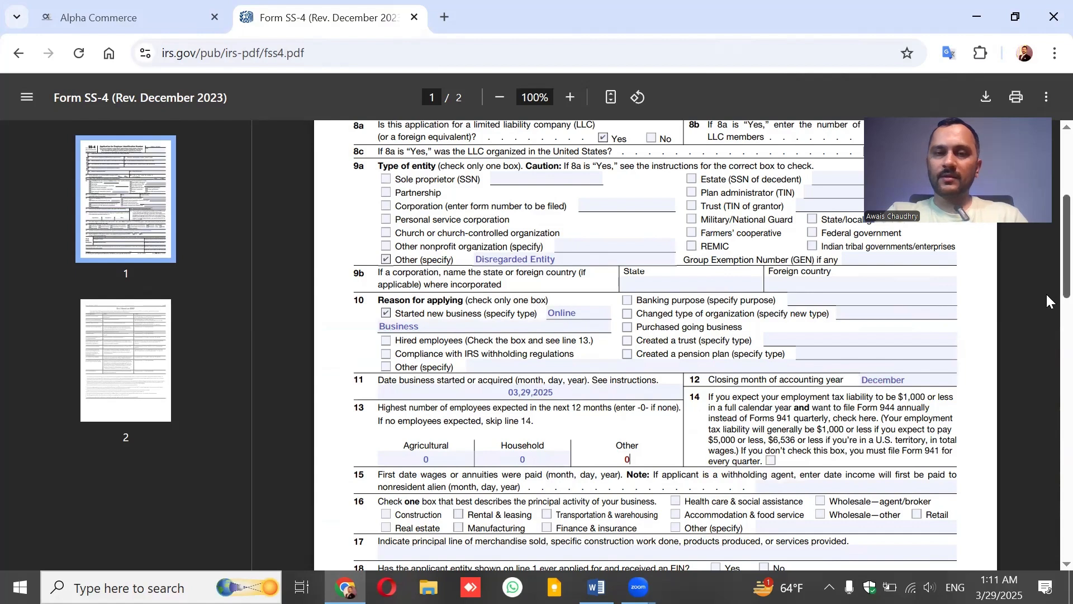
{"action": "scroll", "coordinate": [1045, 294], "scroll_direction": "down", "scroll_amount": 3}
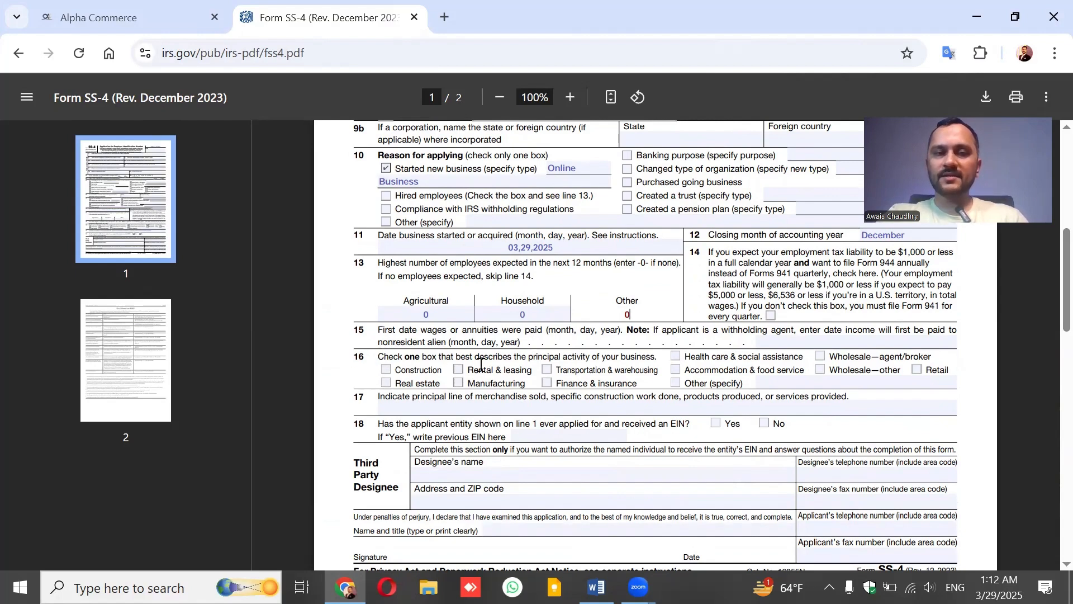
{"action": "left_click", "coordinate": [674, 383]}
{"action": "left_click", "coordinate": [776, 384]}
{"action": "type", "text": "E"}
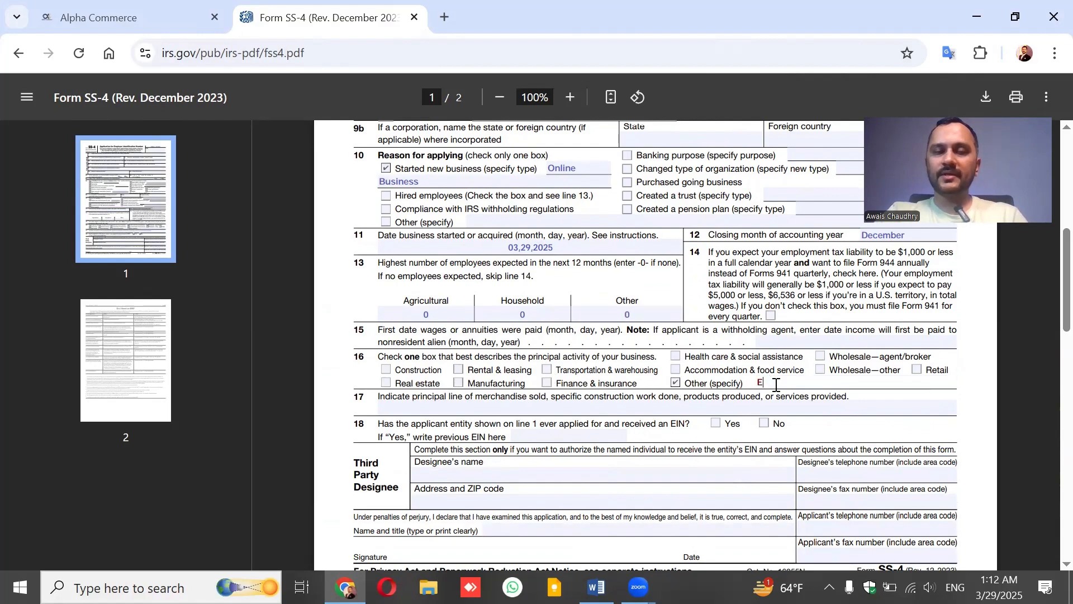
{"action": "type", "text": "-Commerce"}
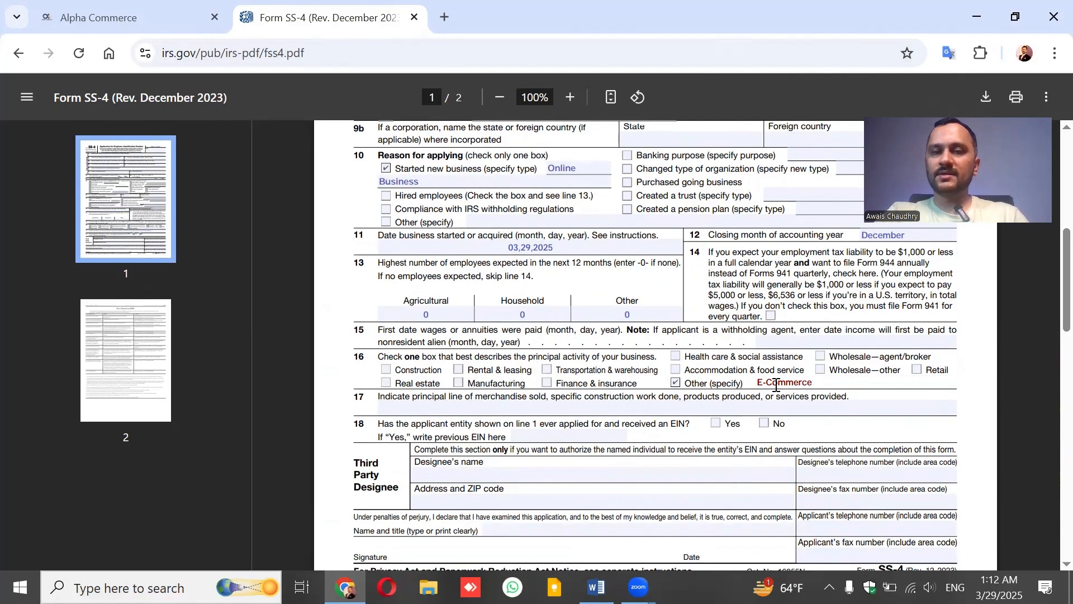
Enter 'Kitchen and Household items' on line 17 and check No on line 18.
{"action": "scroll", "coordinate": [1045, 285], "scroll_direction": "down", "scroll_amount": 2}
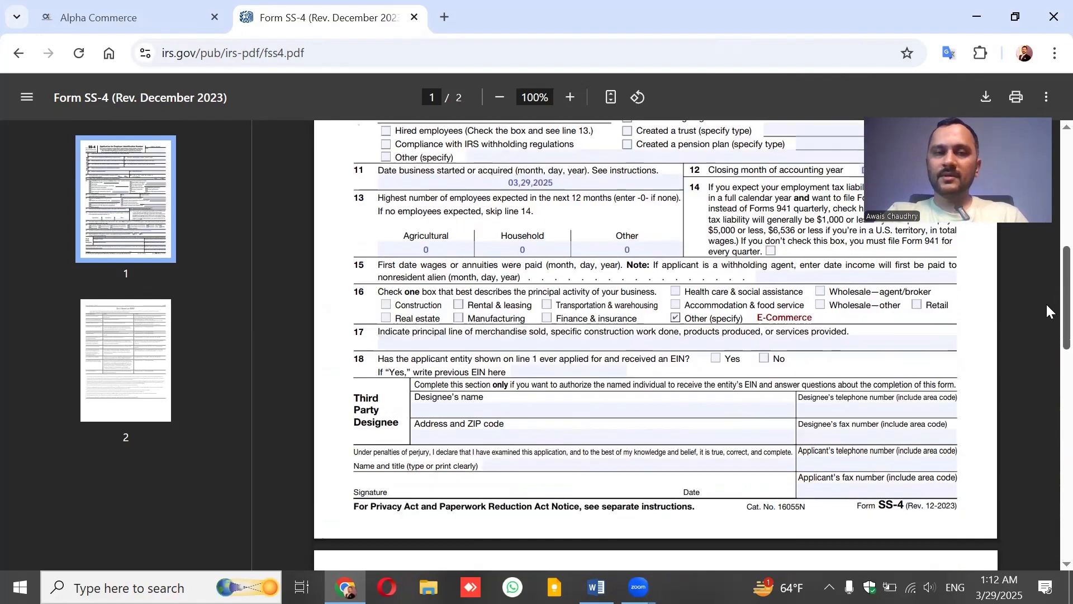
{"action": "left_click", "coordinate": [527, 314]}
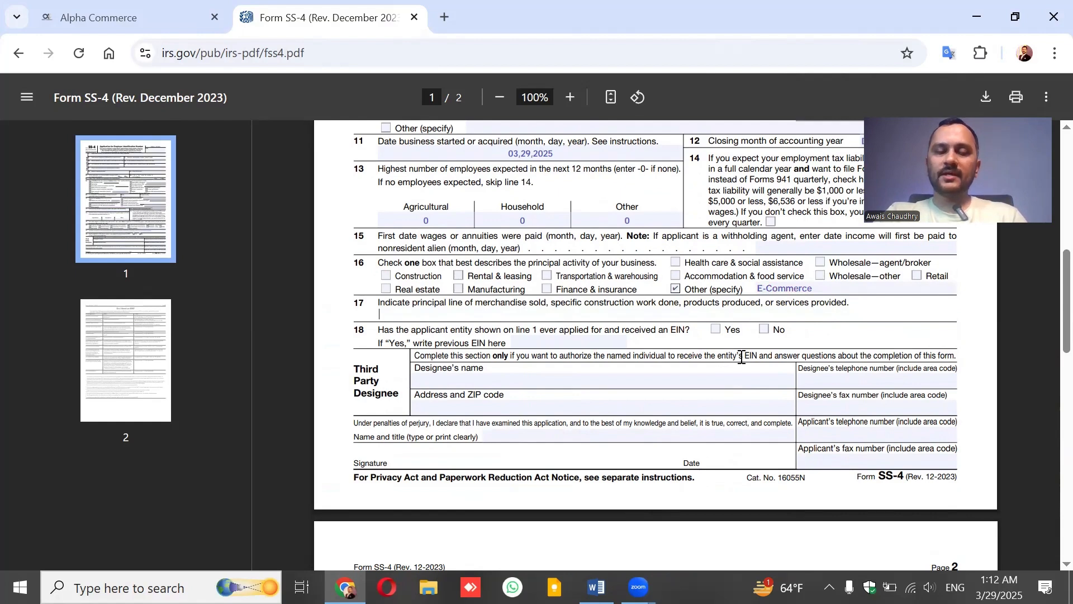
{"action": "type", "text": "Kit"}
{"action": "type", "text": "chen and Household"}
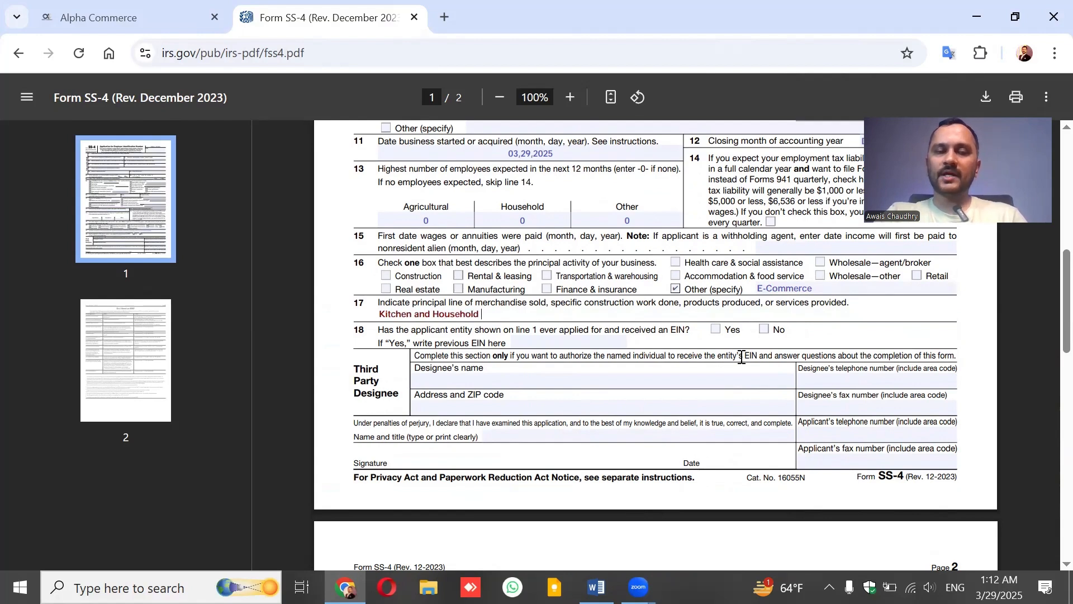
{"action": "type", "text": " items"}
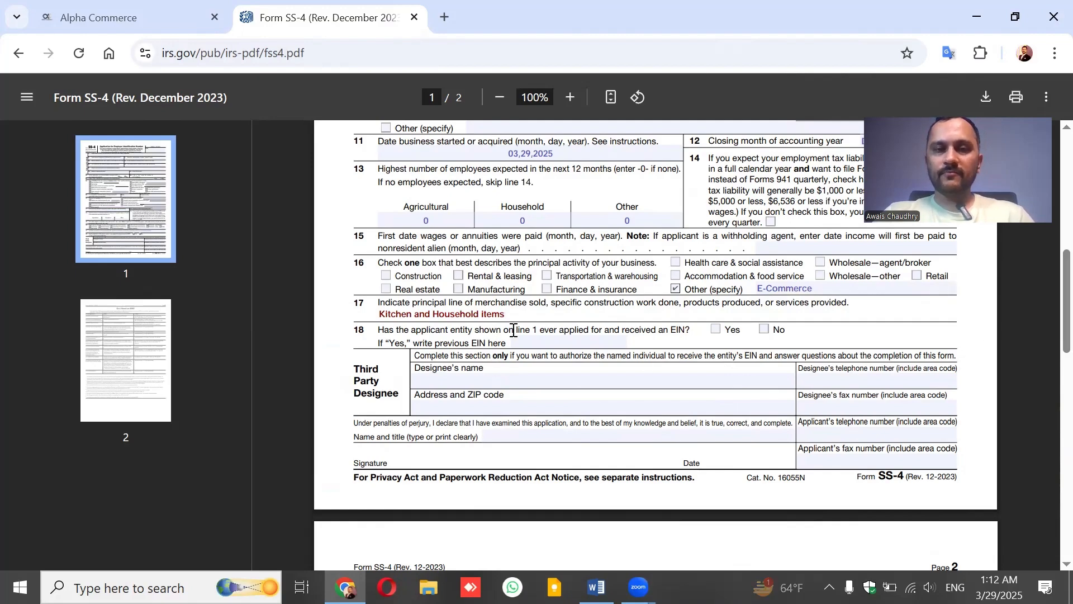
{"action": "left_click_drag", "start_coordinate": [509, 330], "coordinate": [550, 330]}
{"action": "scroll", "coordinate": [1049, 268], "scroll_direction": "up", "scroll_amount": 9}
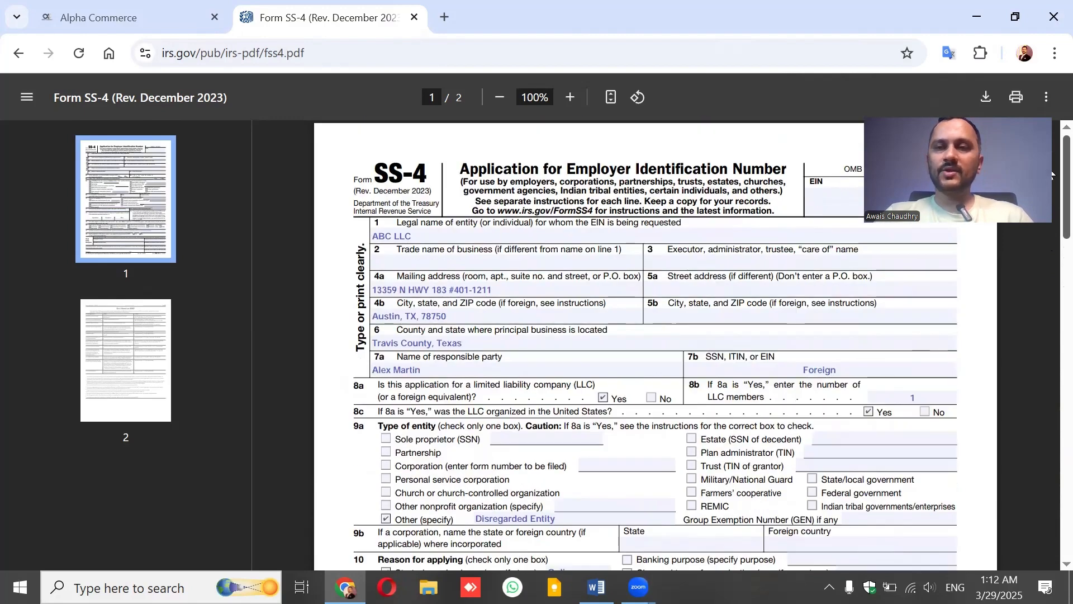
{"action": "scroll", "coordinate": [1045, 290], "scroll_direction": "down", "scroll_amount": 8}
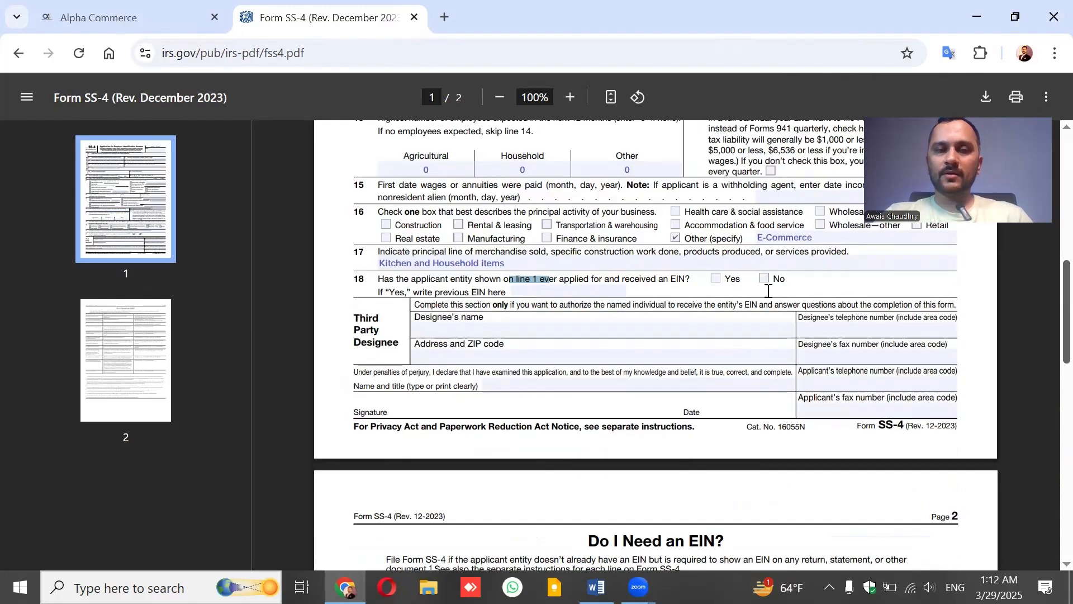
{"action": "left_click", "coordinate": [764, 296]}
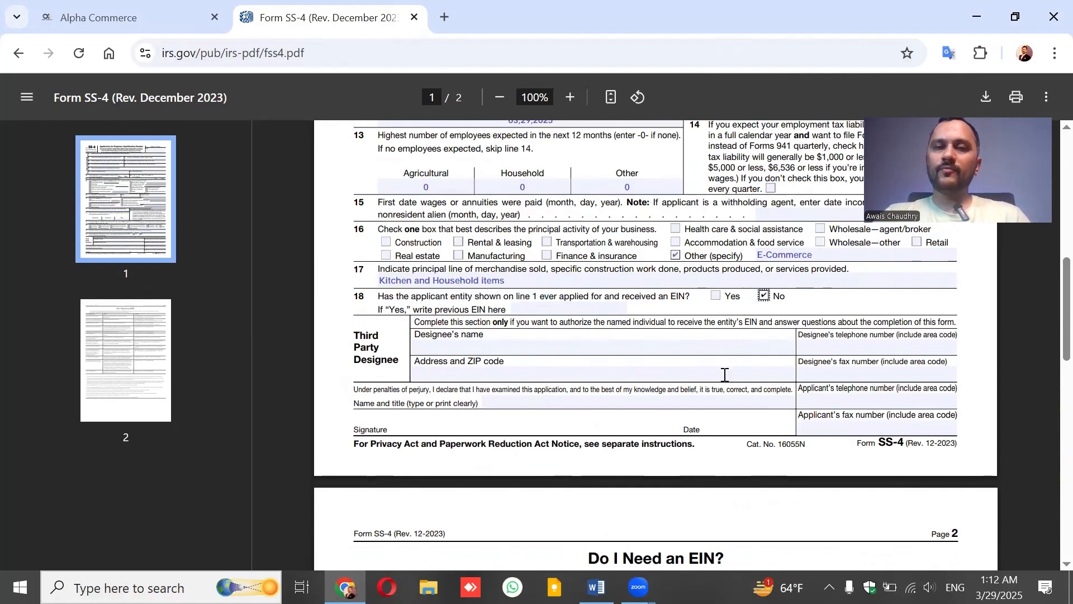
Enter the applicant's telephone number with its country code, then the fax number.
{"action": "left_click", "coordinate": [815, 398]}
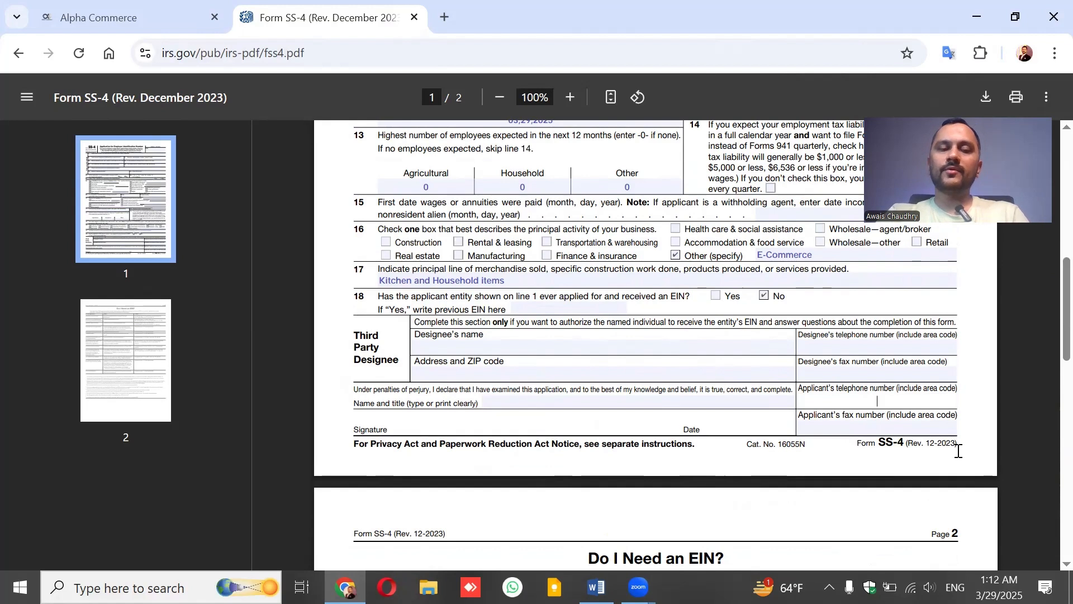
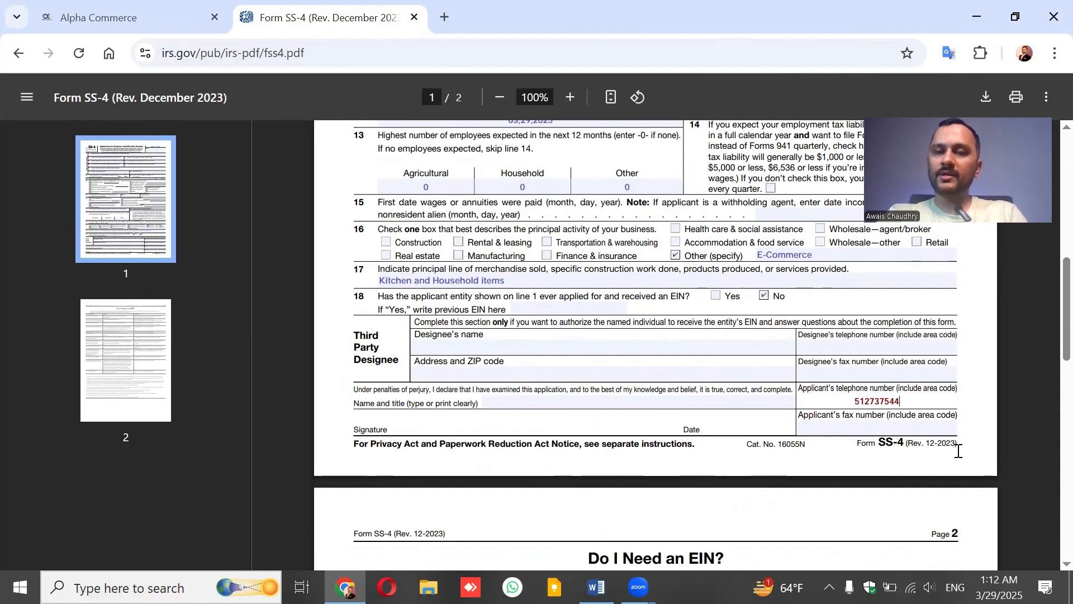
{"action": "left_click", "coordinate": [842, 401]}
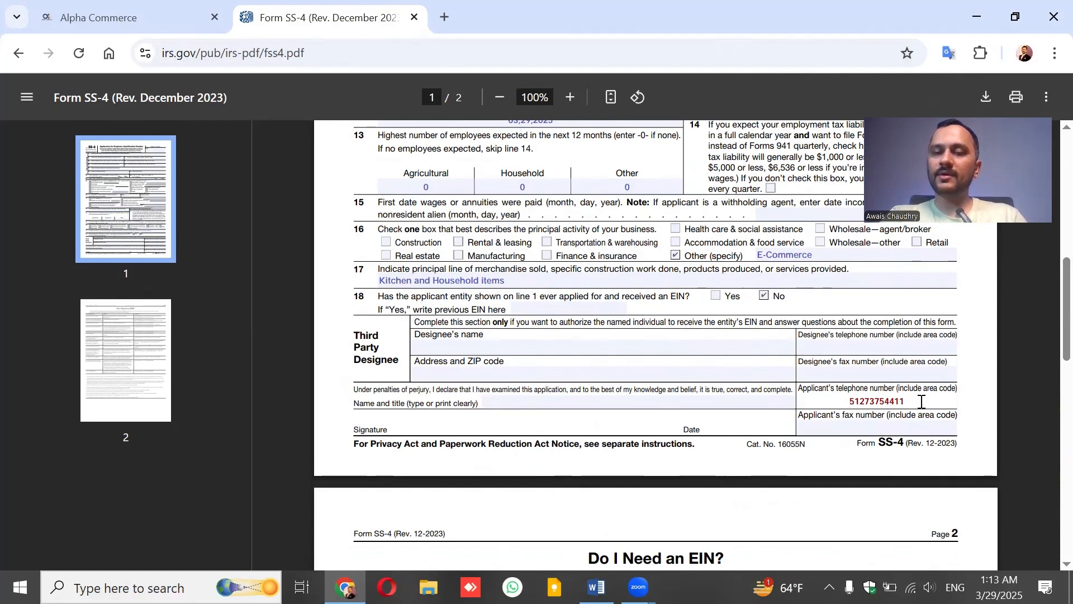
{"action": "type", "text": "+91"}
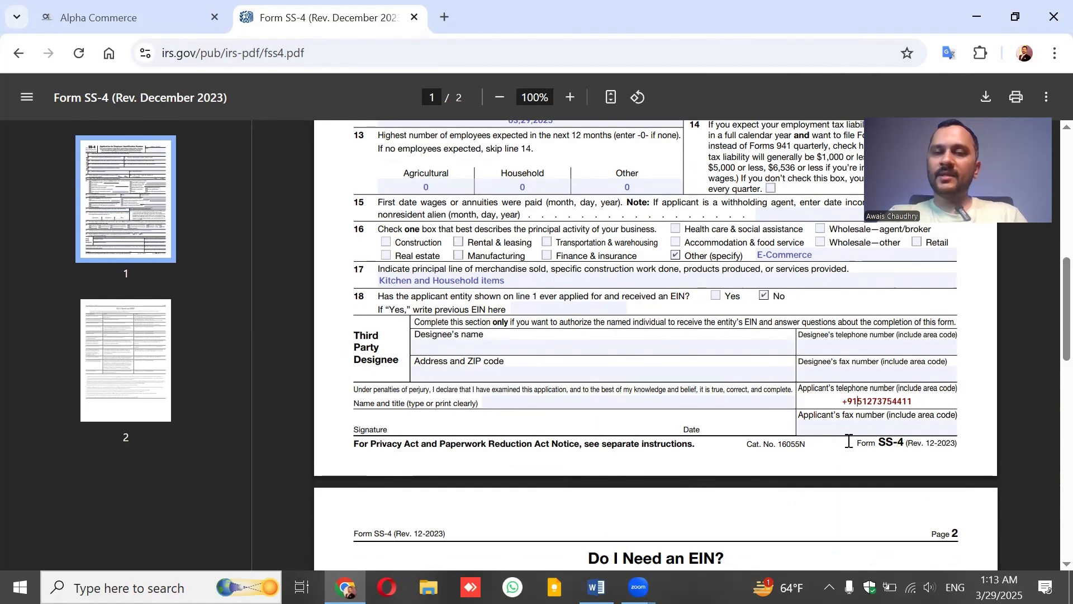
{"action": "left_click", "coordinate": [873, 424]}
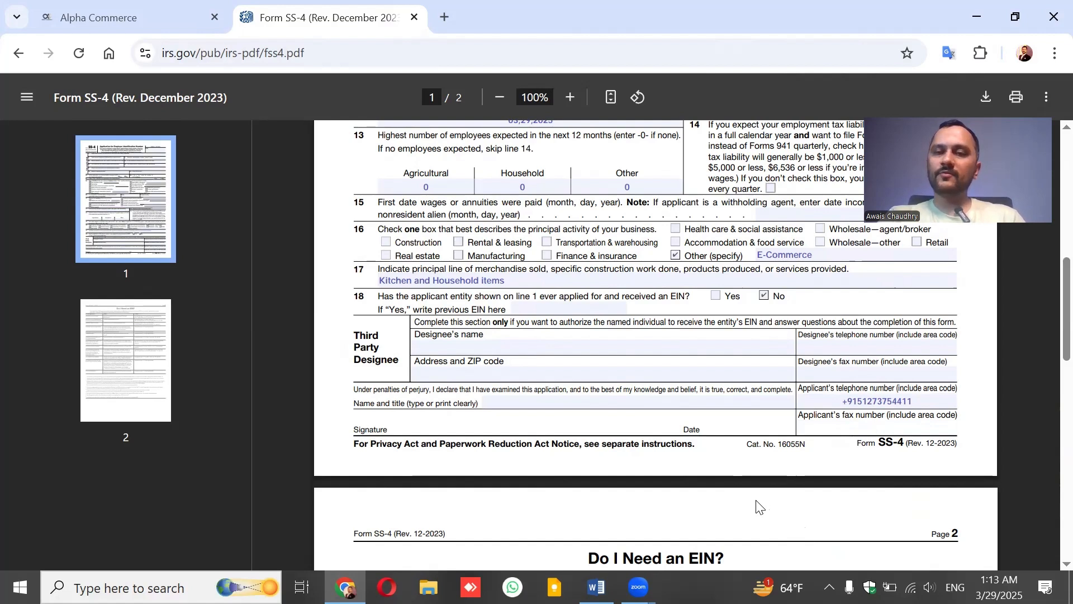
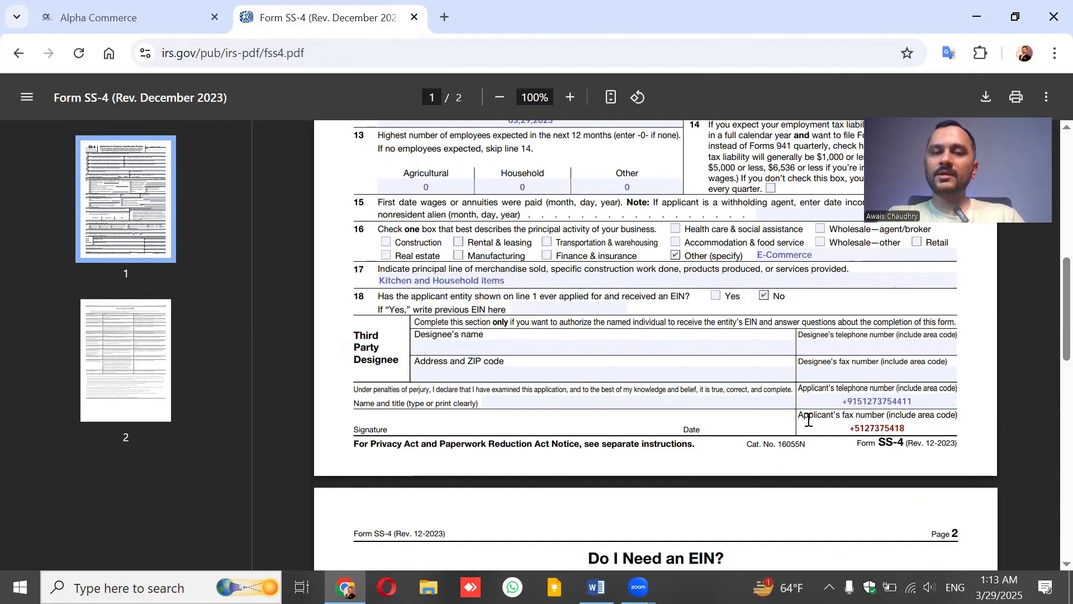
Fill the SS-4 Name and title field with the applicant's name, replacing the title 'Managing Member' with 'Organizer'.
{"action": "left_click", "coordinate": [496, 400]}
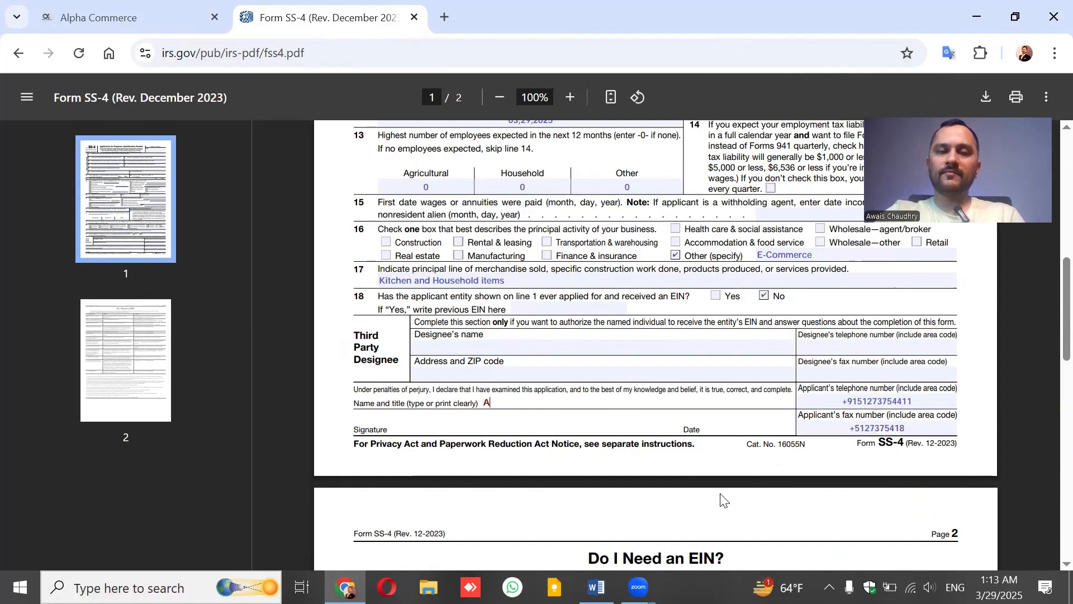
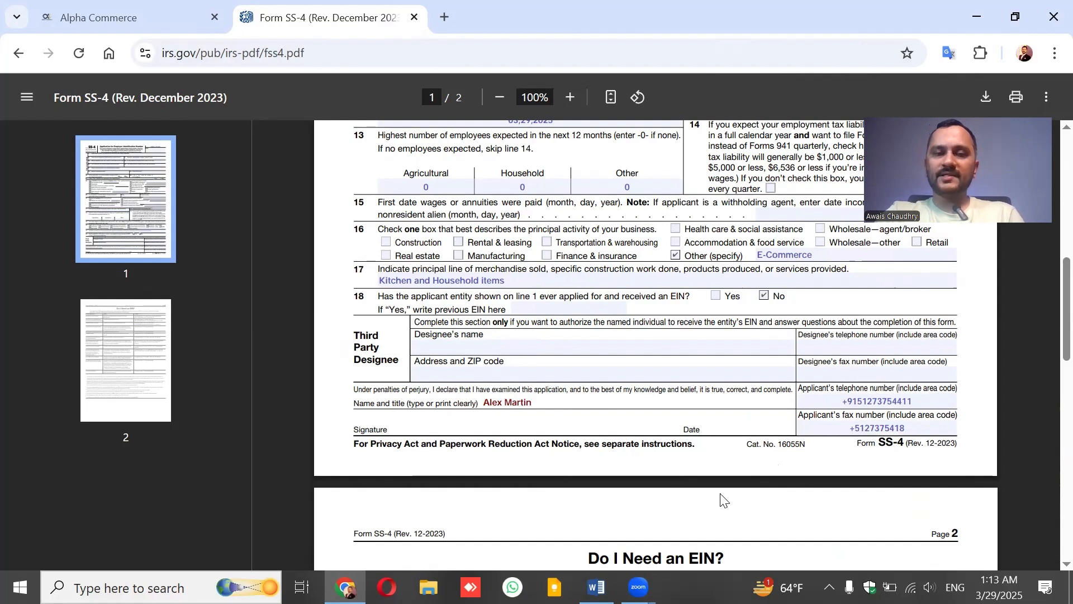
{"action": "type", "text": "x"}
{"action": "key", "text": "BackSpace"}
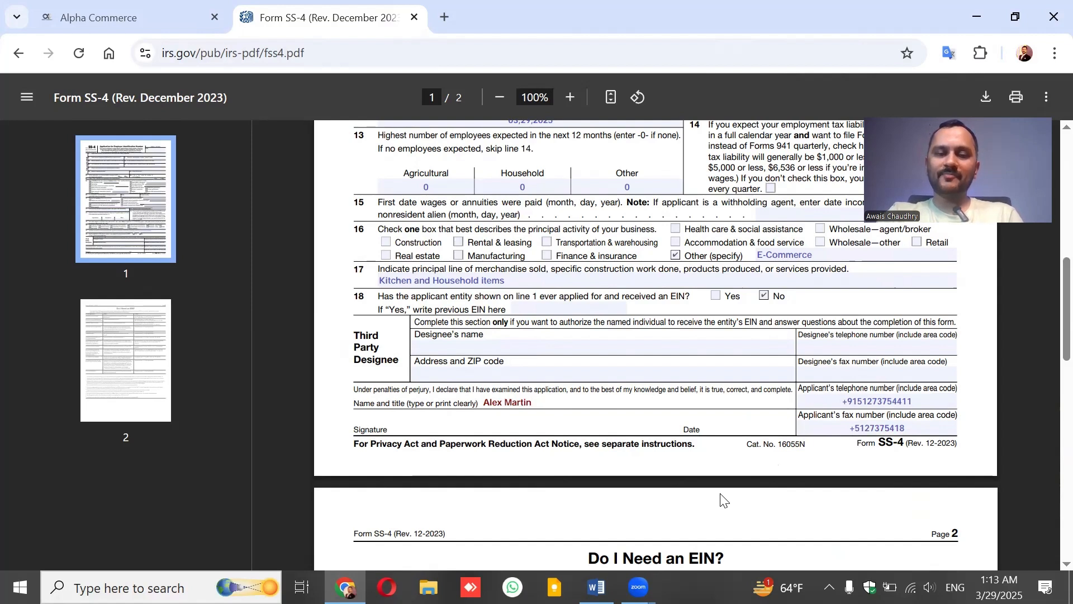
{"action": "type", "text": ", Managi"}
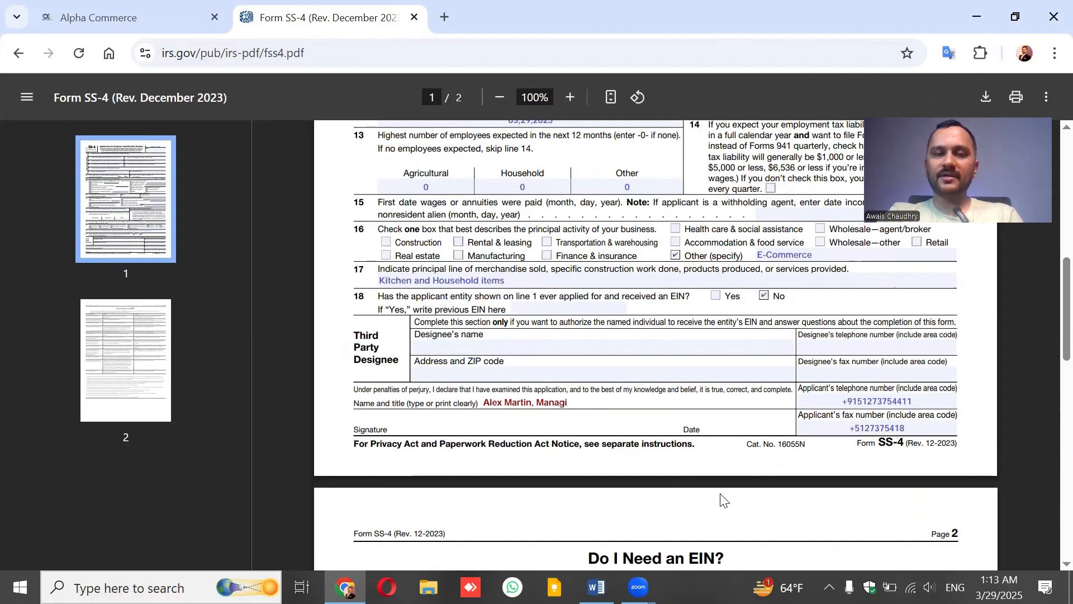
{"action": "type", "text": "ng Member"}
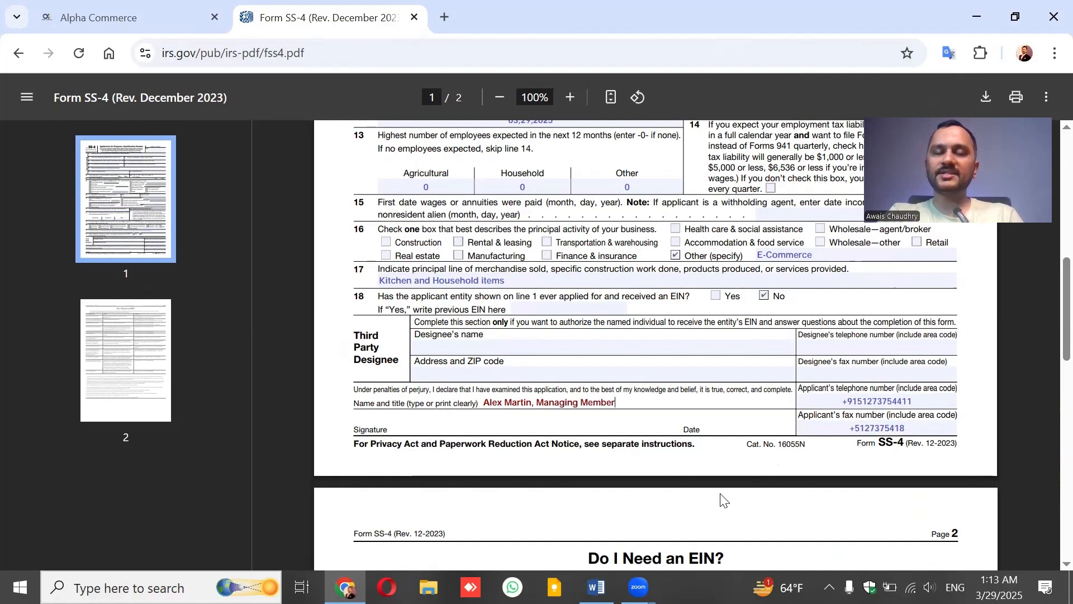
{"action": "left_click_drag", "start_coordinate": [538, 404], "coordinate": [668, 407]}
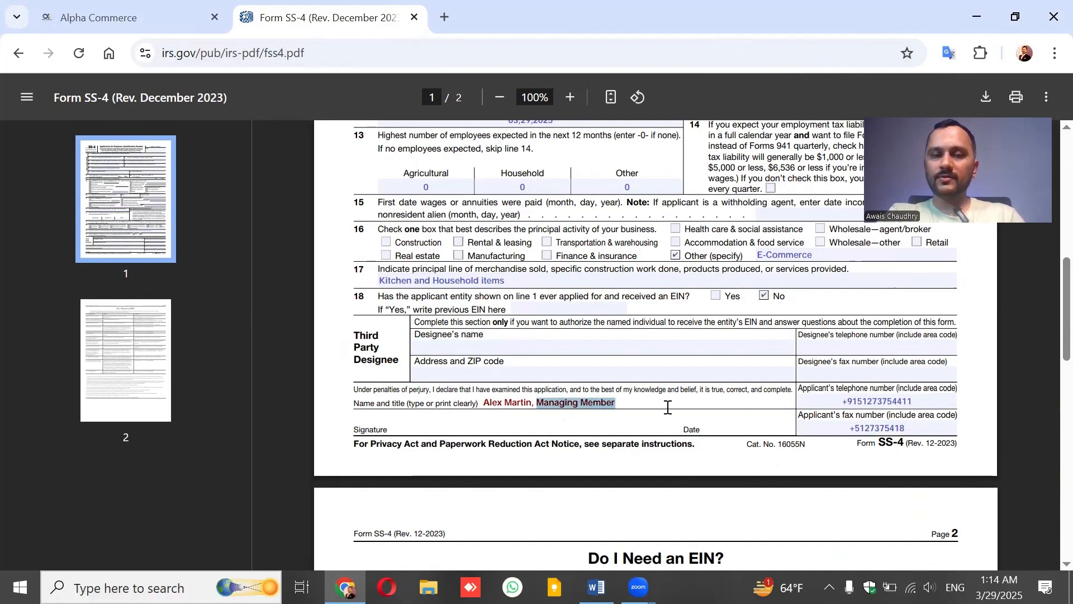
{"action": "type", "text": "Organz"}
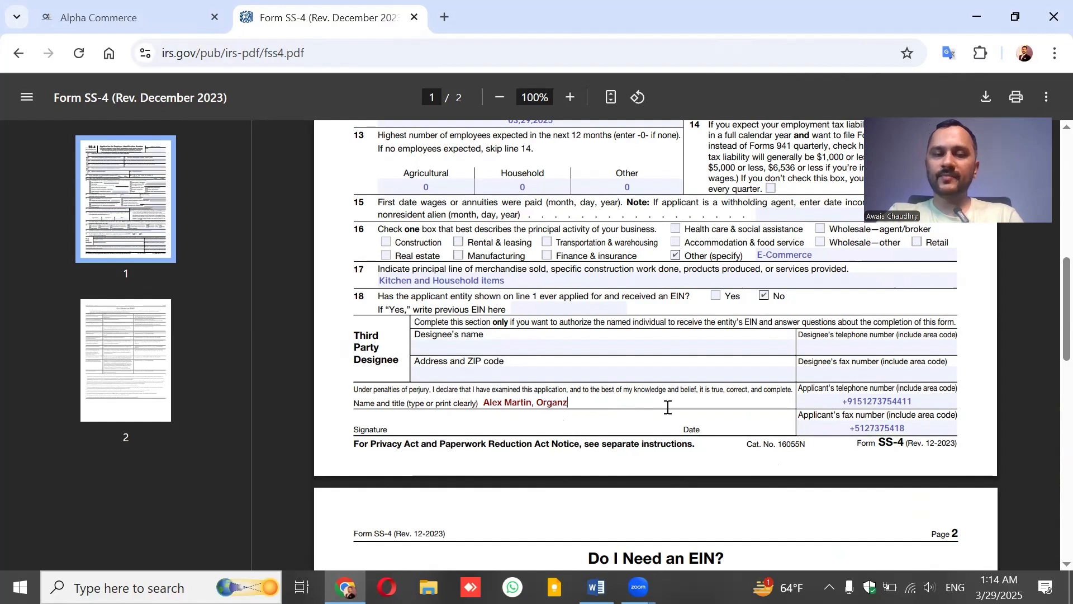
{"action": "key", "text": "BackSpace"}
{"action": "type", "text": "izer"}
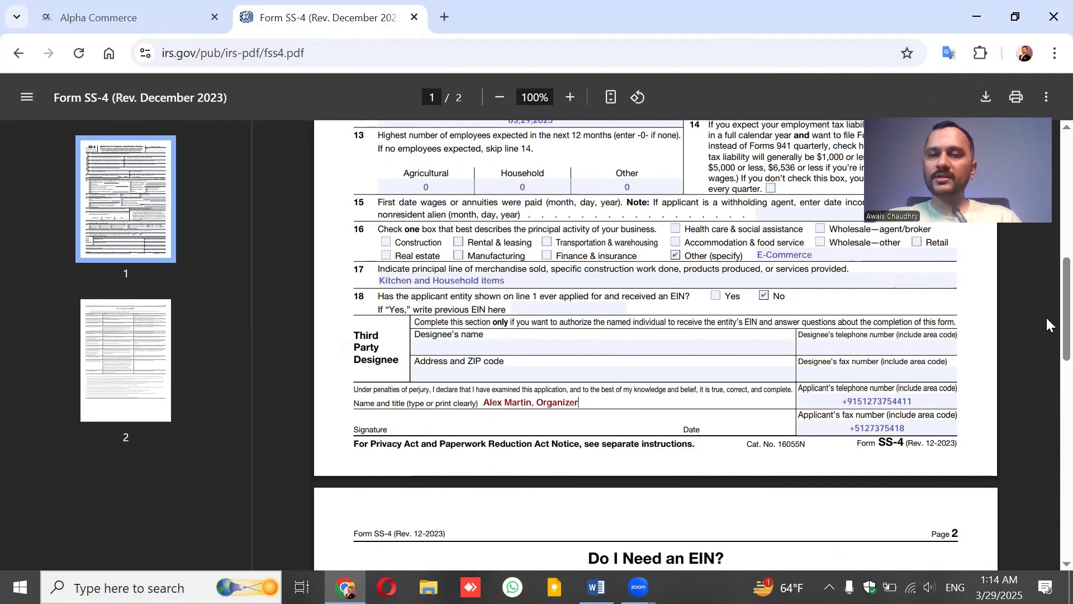
{"action": "scroll", "coordinate": [1046, 307], "scroll_direction": "up", "scroll_amount": 2}
{"action": "scroll", "coordinate": [1045, 311], "scroll_direction": "down", "scroll_amount": 2}
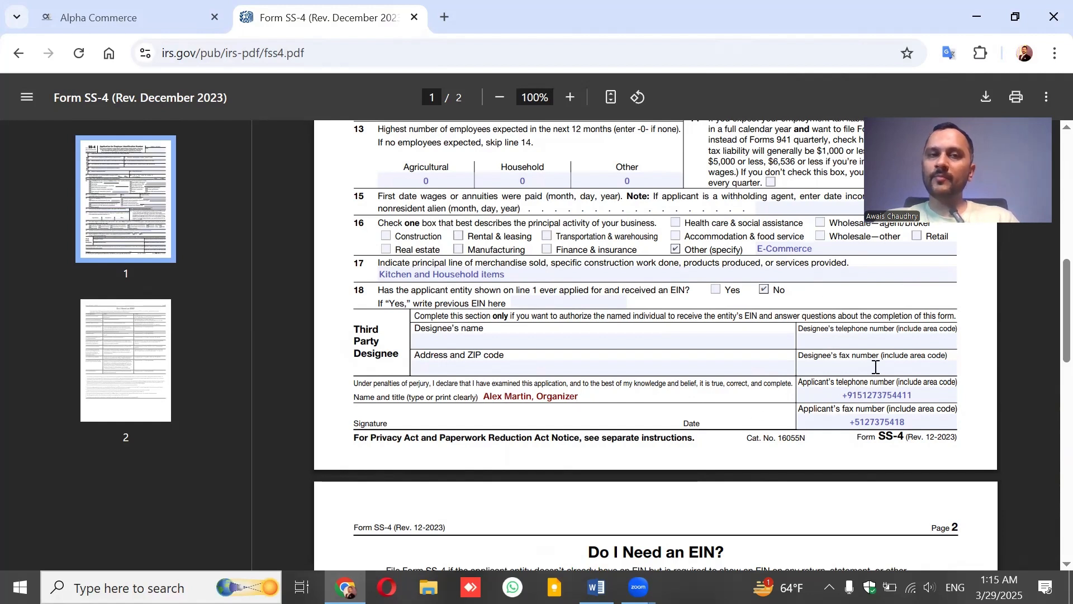
Load fax.plus in a new tab from the omnibox entry 'fax', then switch back to the Form SS-4 tab.
{"action": "left_click", "coordinate": [444, 19]}
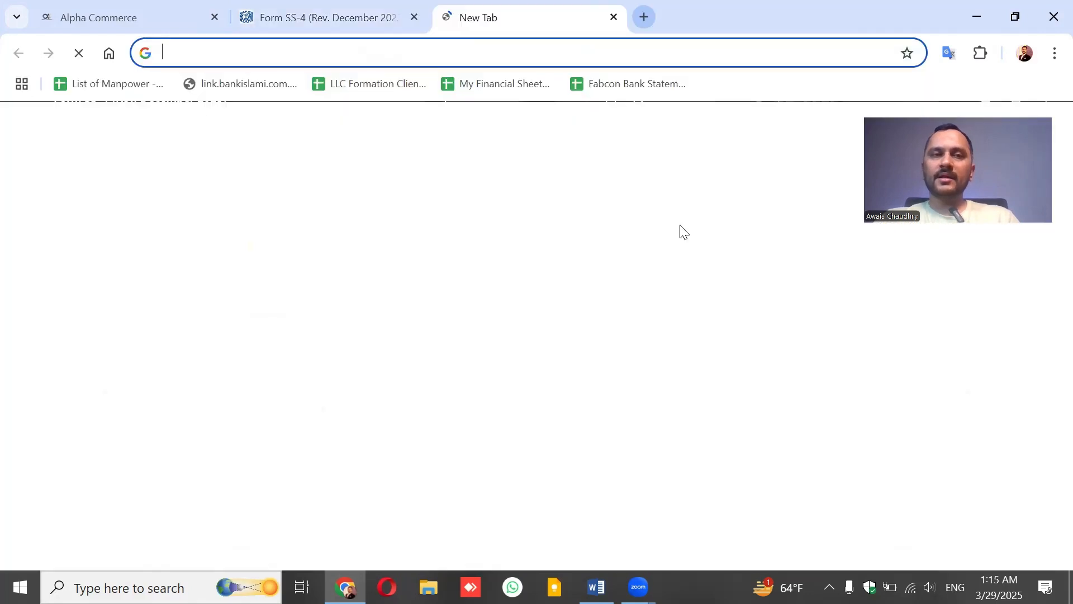
{"action": "type", "text": "fax"}
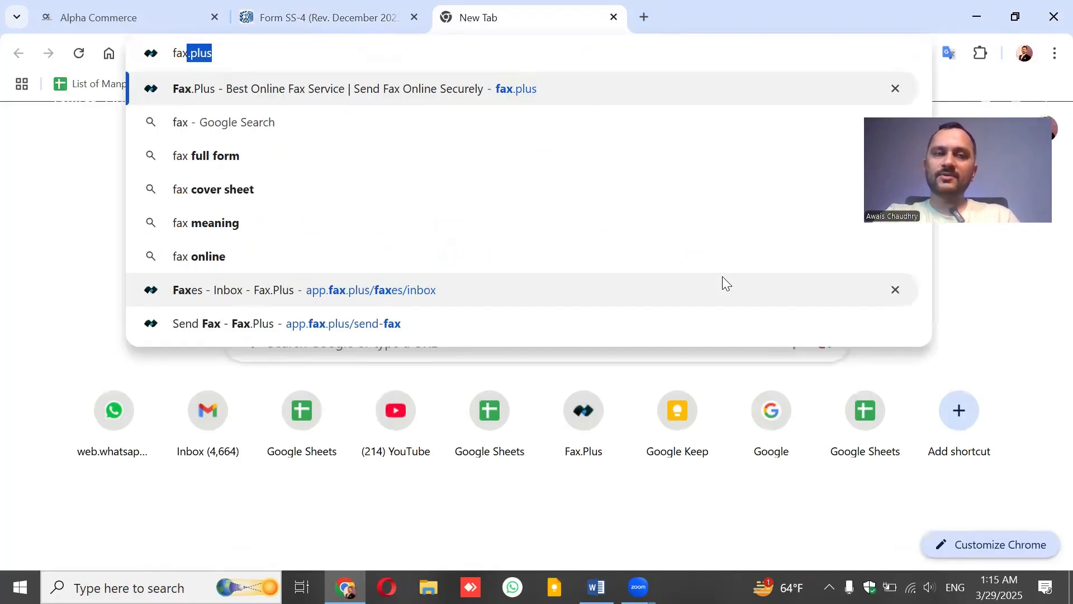
{"action": "key", "text": "Return"}
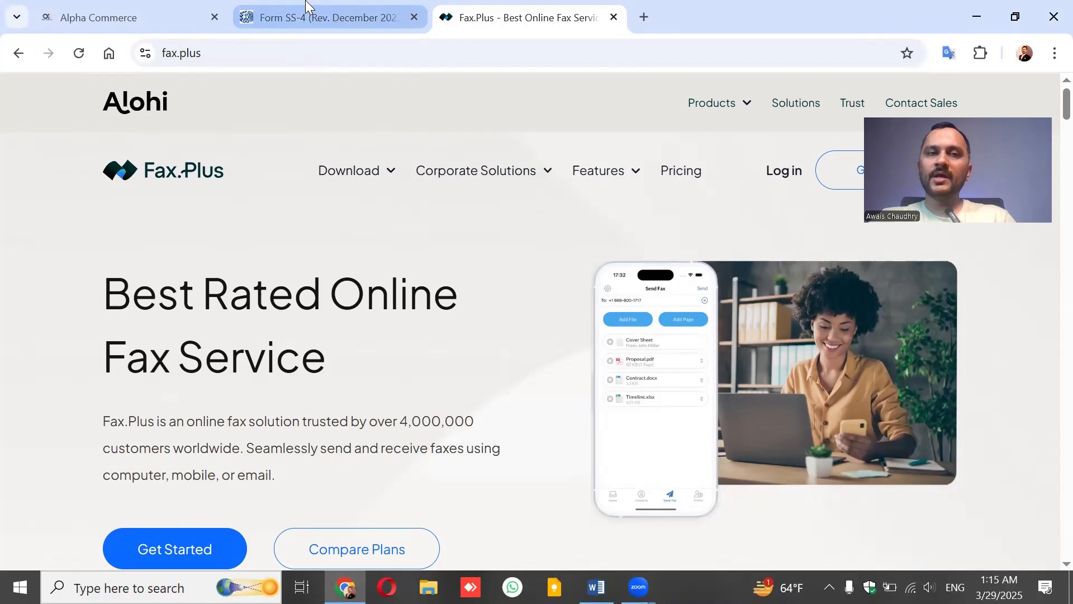
{"action": "left_click", "coordinate": [306, 10]}
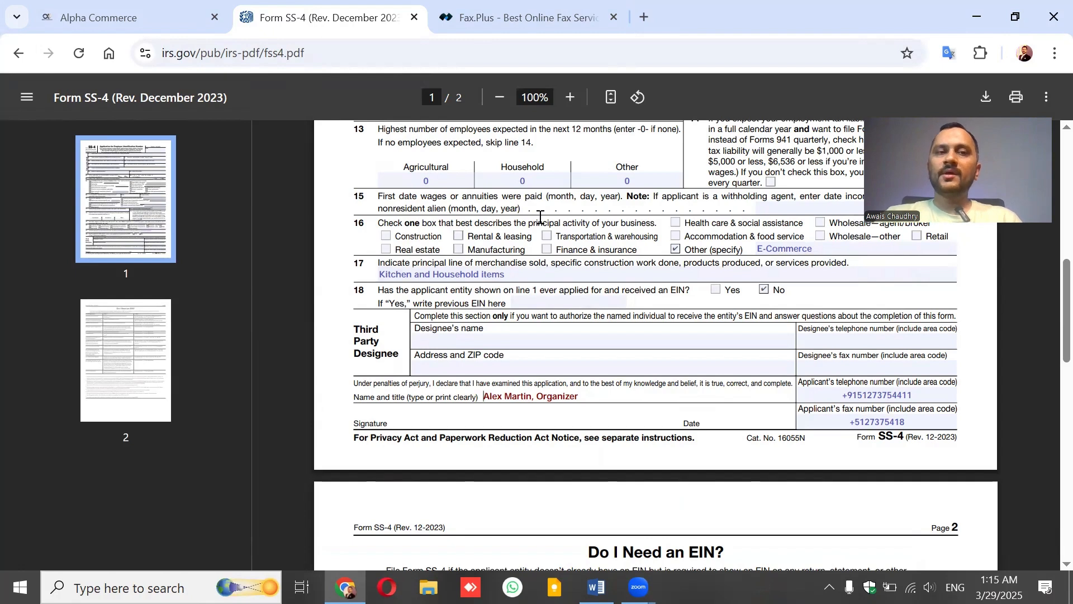
Add a blank Chrome tab next to the SS-4 and Fax.Plus tabs.
{"action": "mouse_move", "coordinate": [509, 20]}
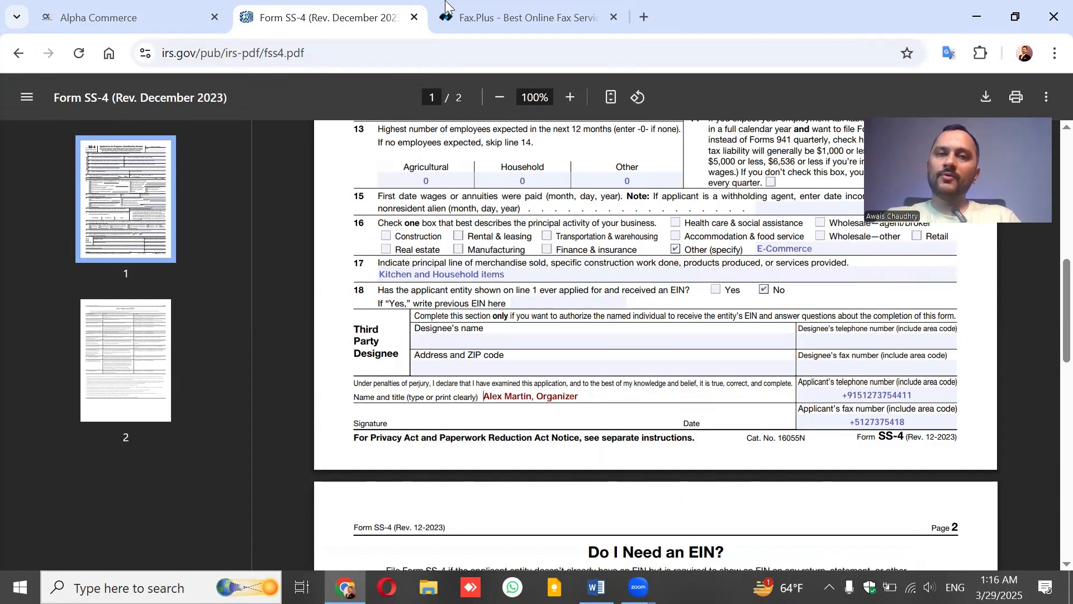
{"action": "left_click", "coordinate": [644, 17]}
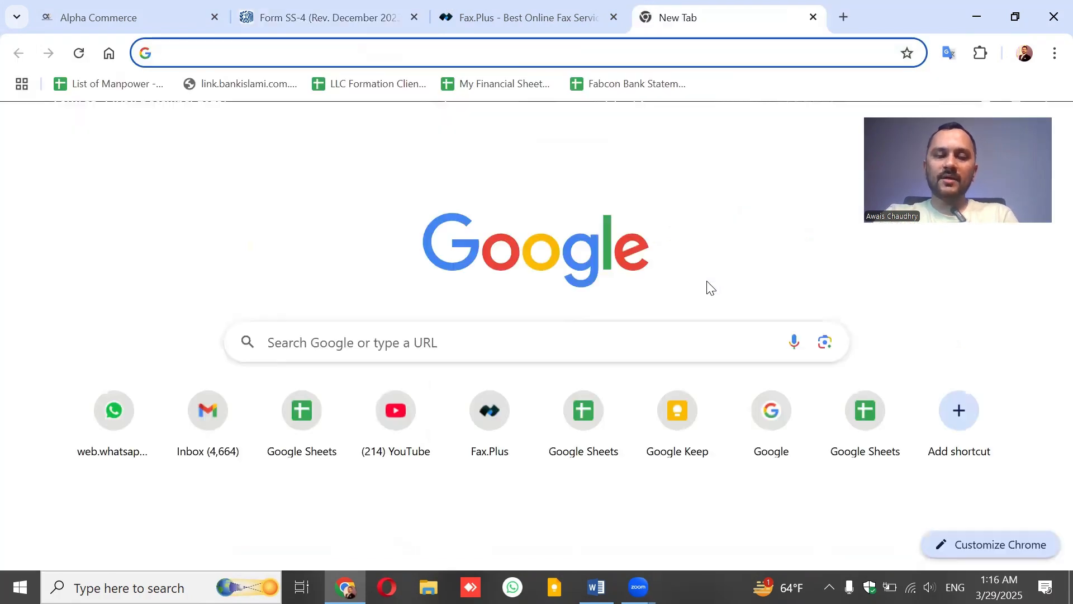
{"action": "type", "text": "irs fax nu"}
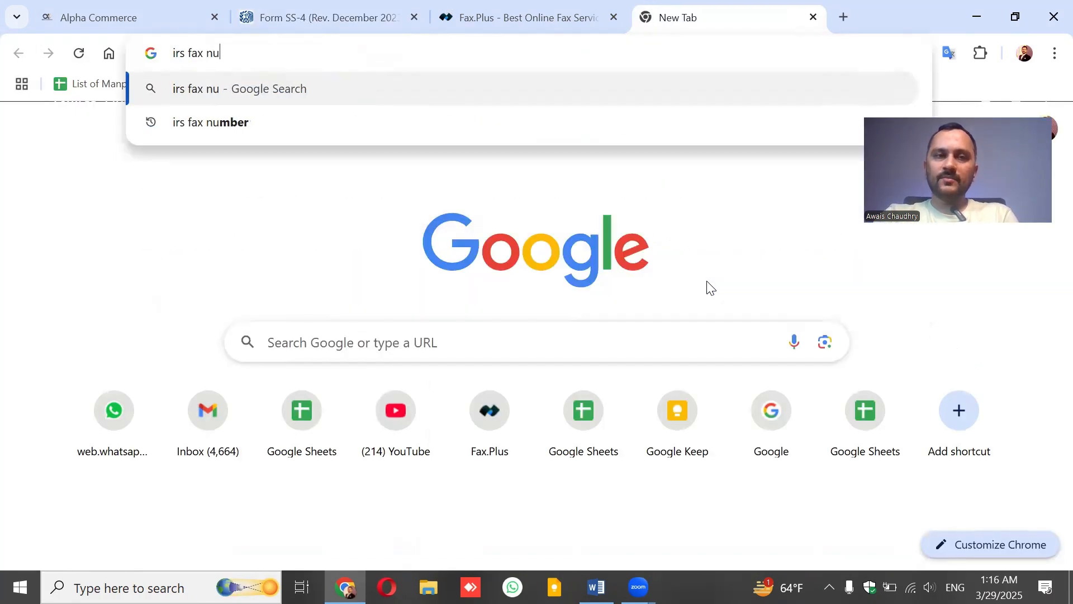
{"action": "type", "text": "mber for ein"}
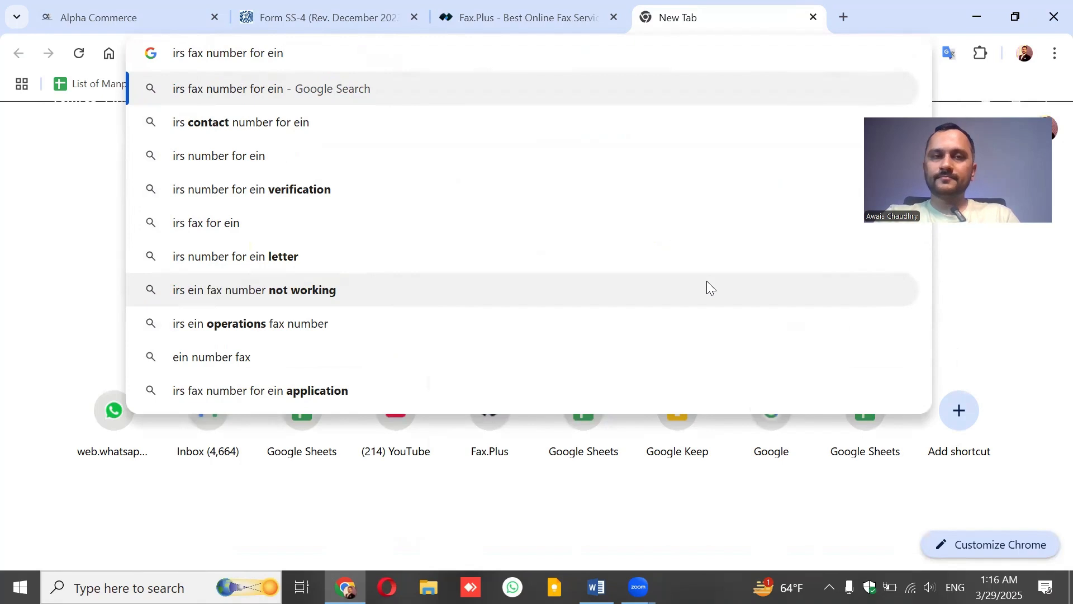
{"action": "key", "text": "Return"}
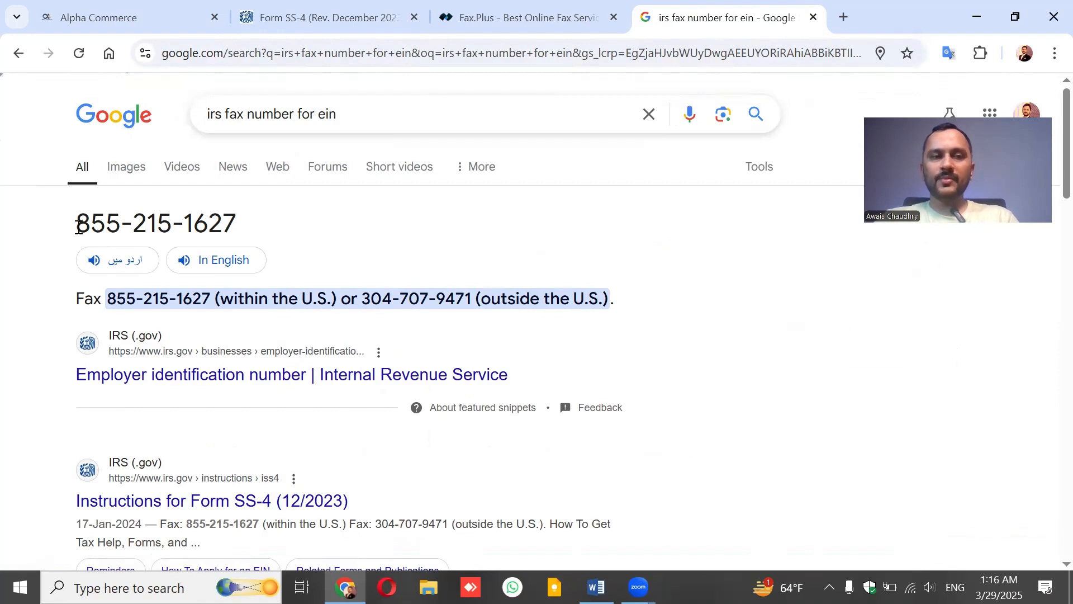
{"action": "left_click_drag", "start_coordinate": [77, 222], "coordinate": [234, 228]}
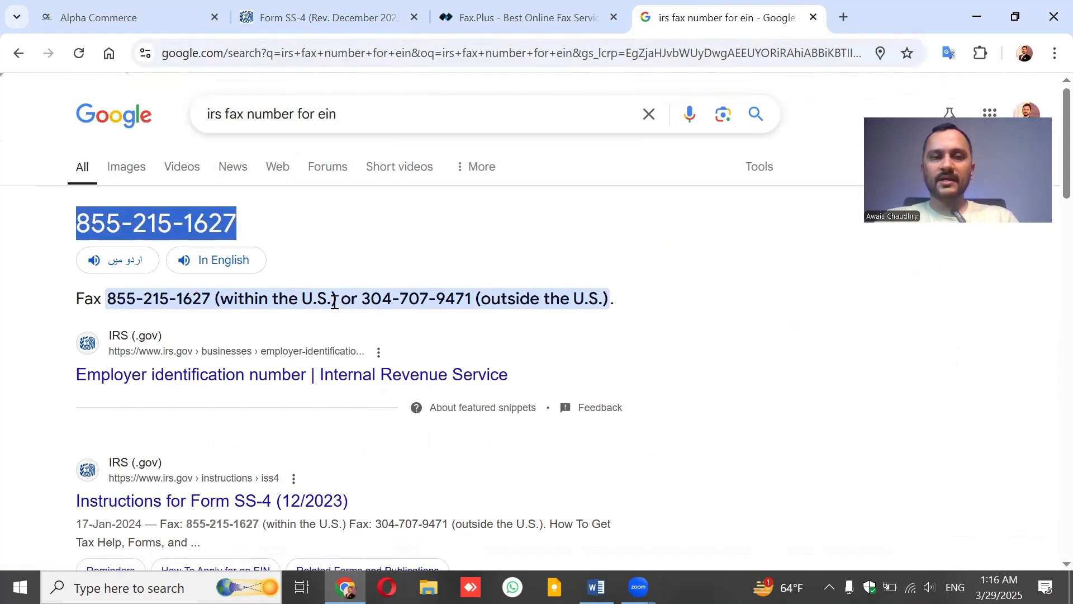
{"action": "left_click_drag", "start_coordinate": [362, 299], "coordinate": [473, 299]}
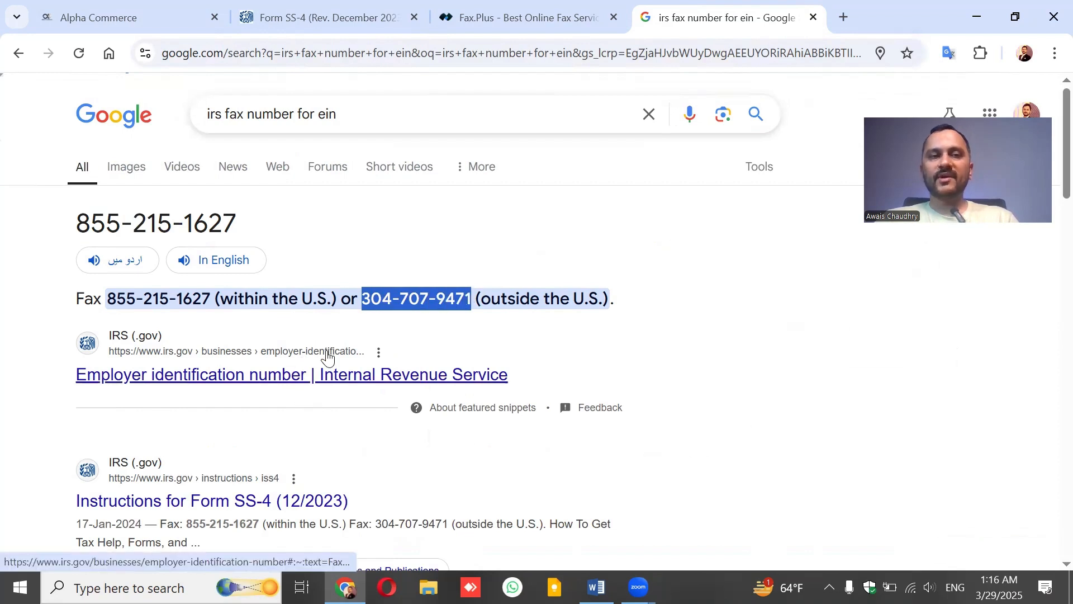